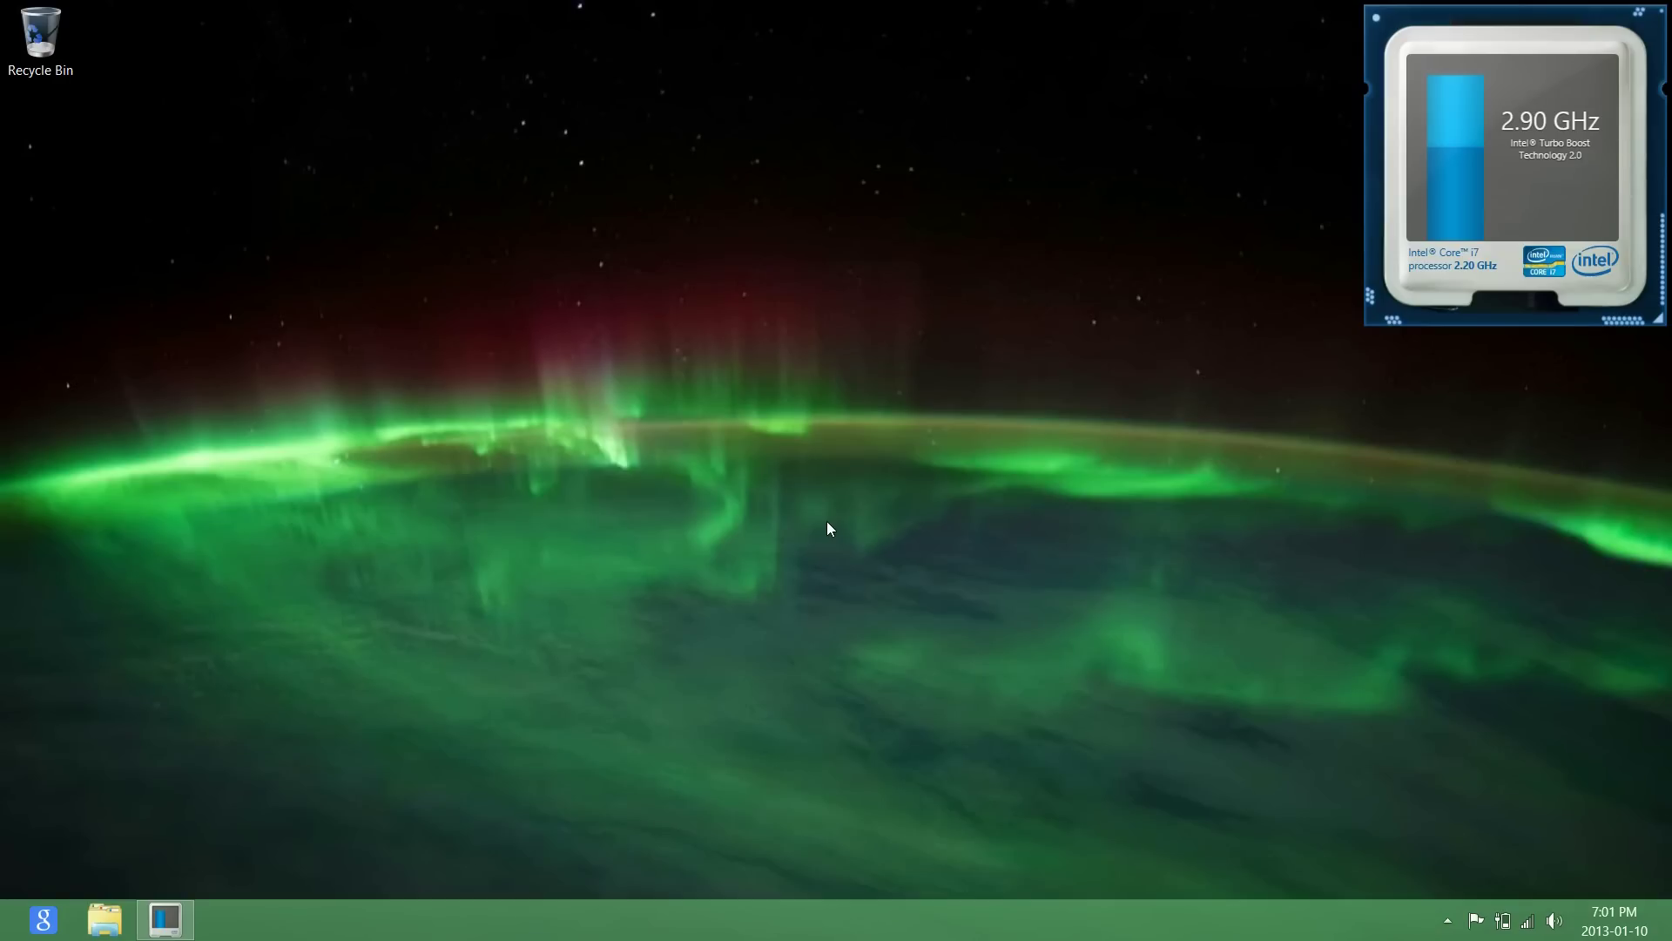
- Switch from the desktop to the Windows 8 Start screen with its live tiles
key("super")
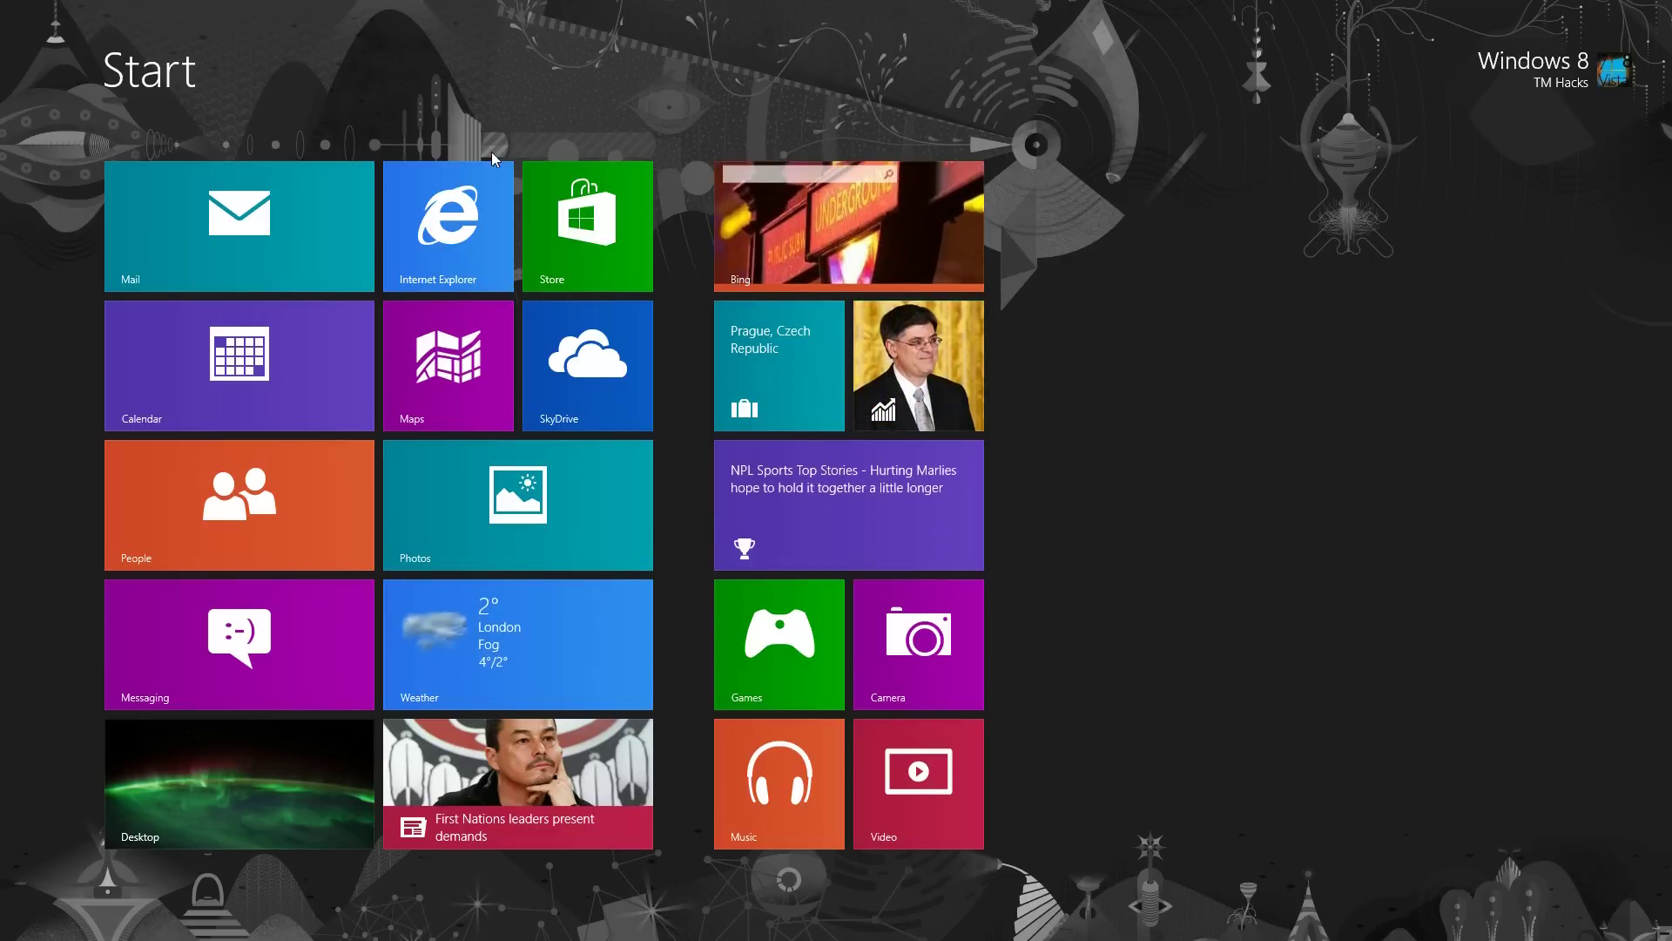
- Launch Internet Explorer and search for 'Windows 8 Start Screen Customizer'
left_click(454, 212)
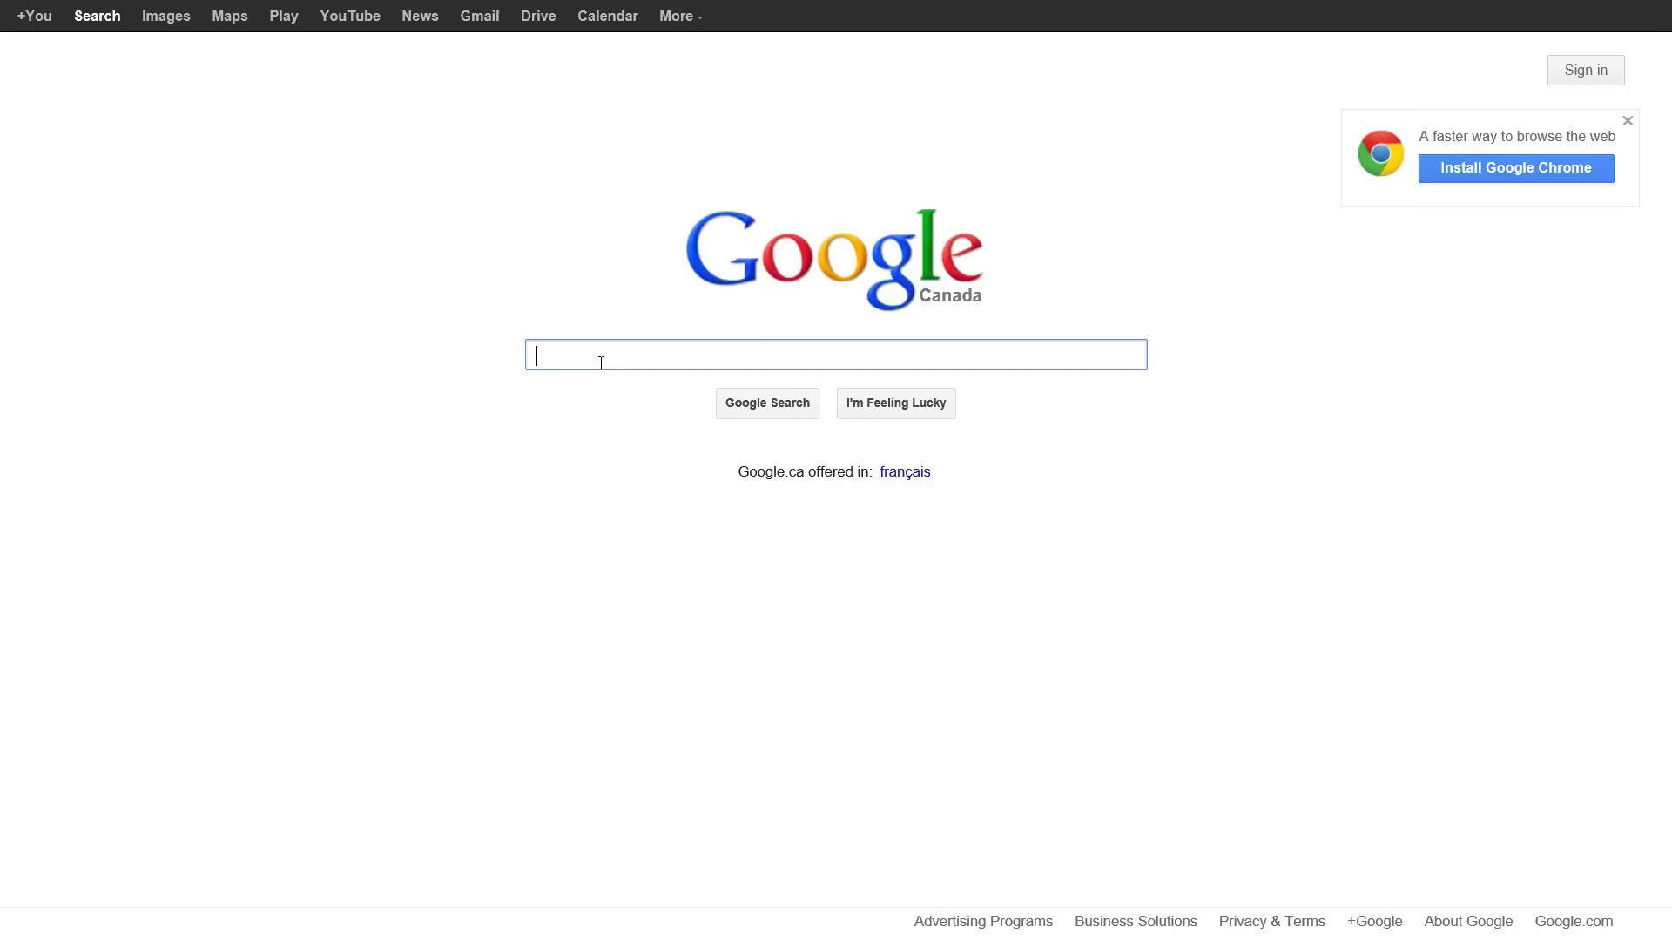
type("Windows 8 Start Screen Customizer")
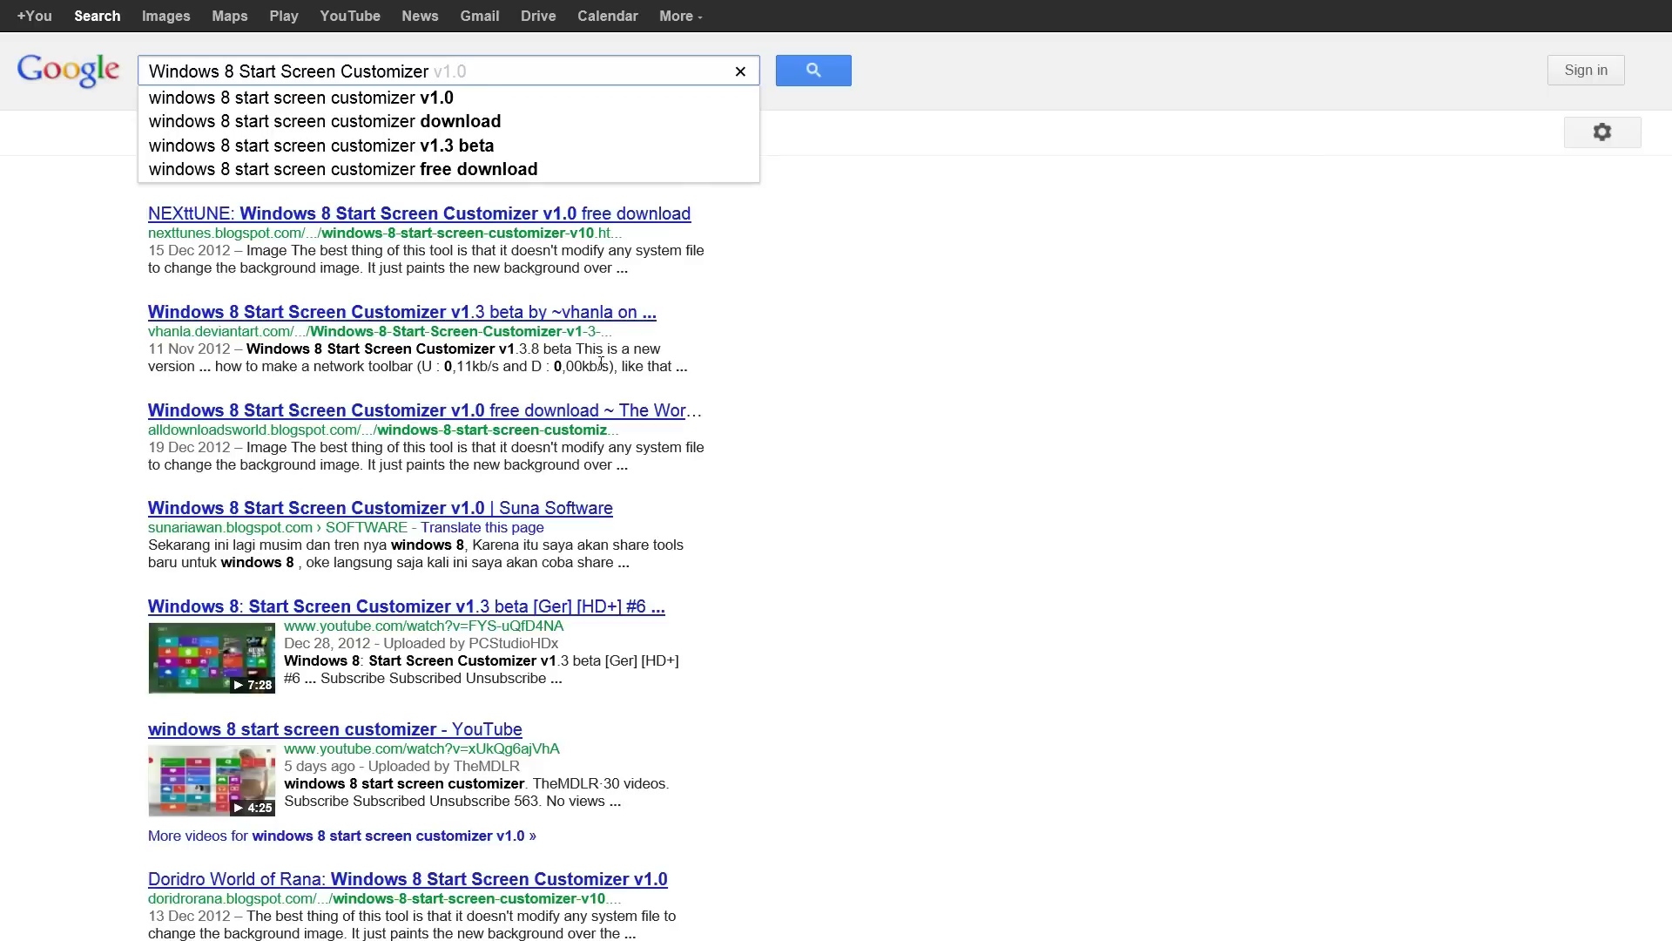
key("Return")
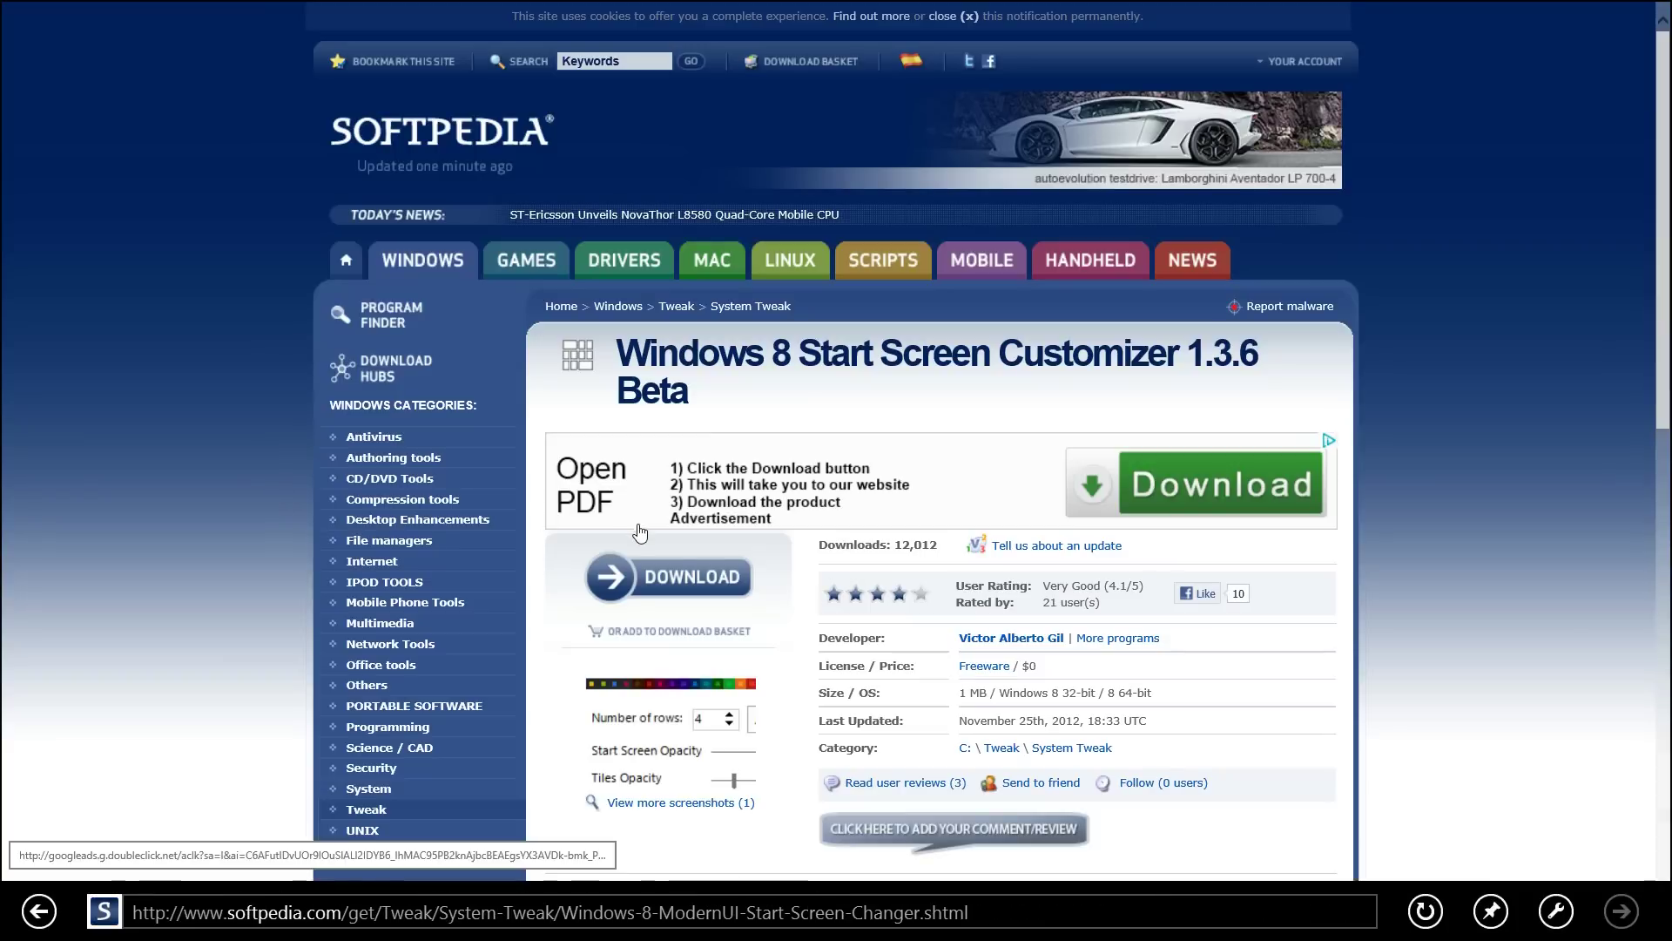
- Download the customizer .7z from External mirror 1 and open it in 7-Zip File Manager
left_click(662, 579)
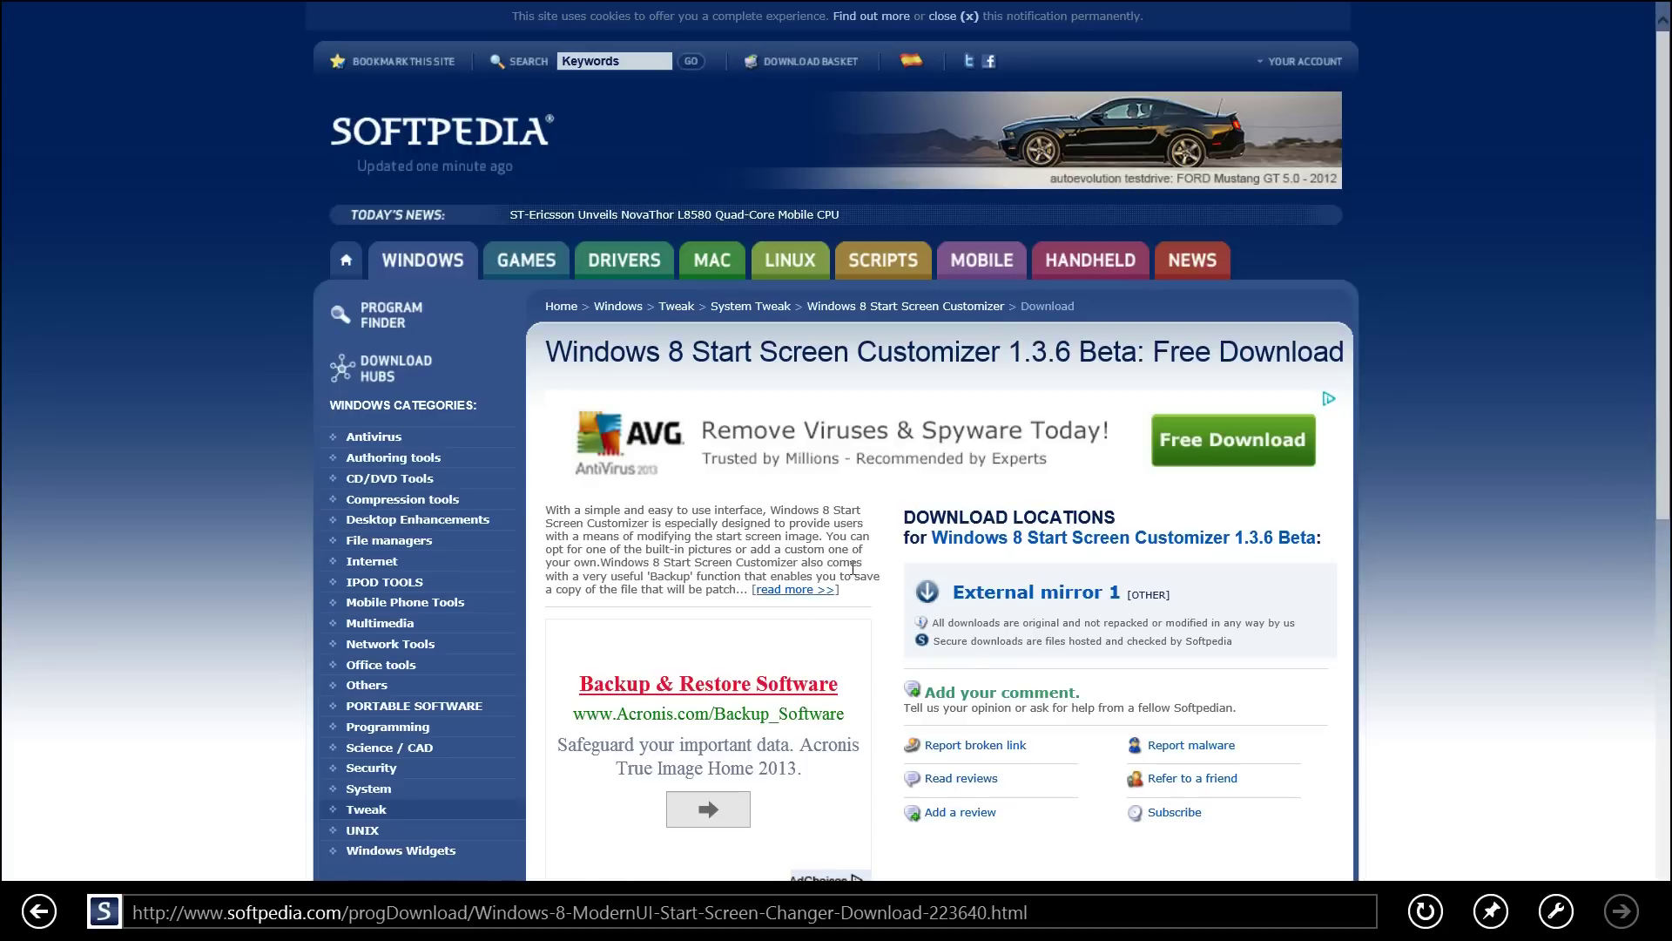
left_click(992, 599)
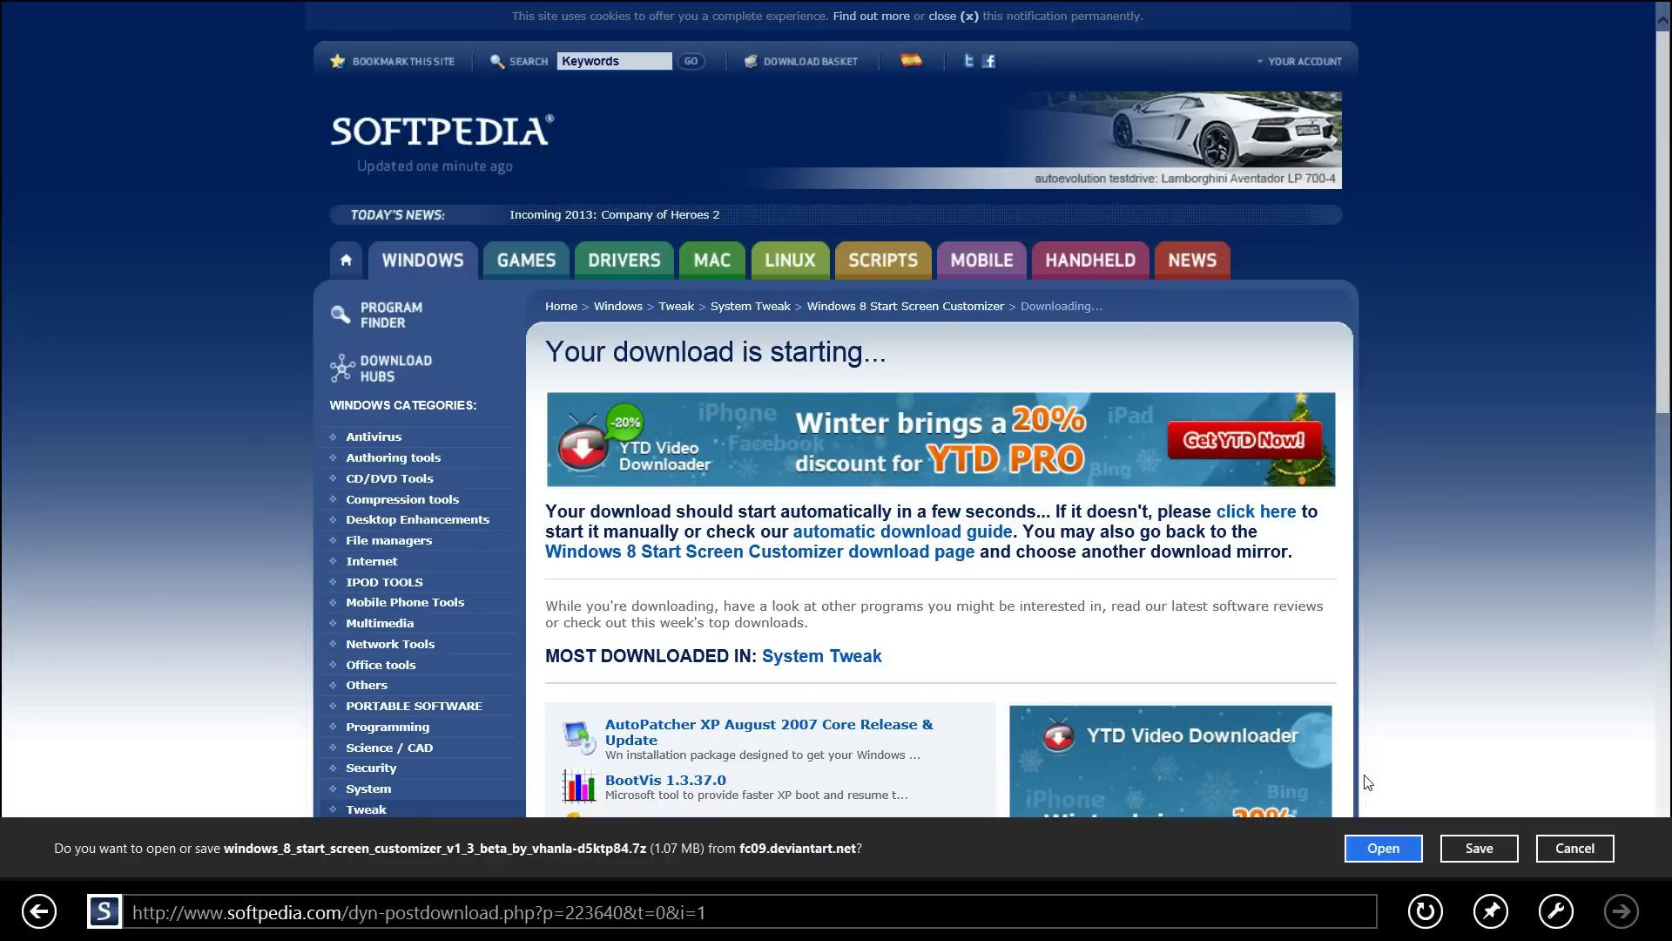
left_click(1477, 850)
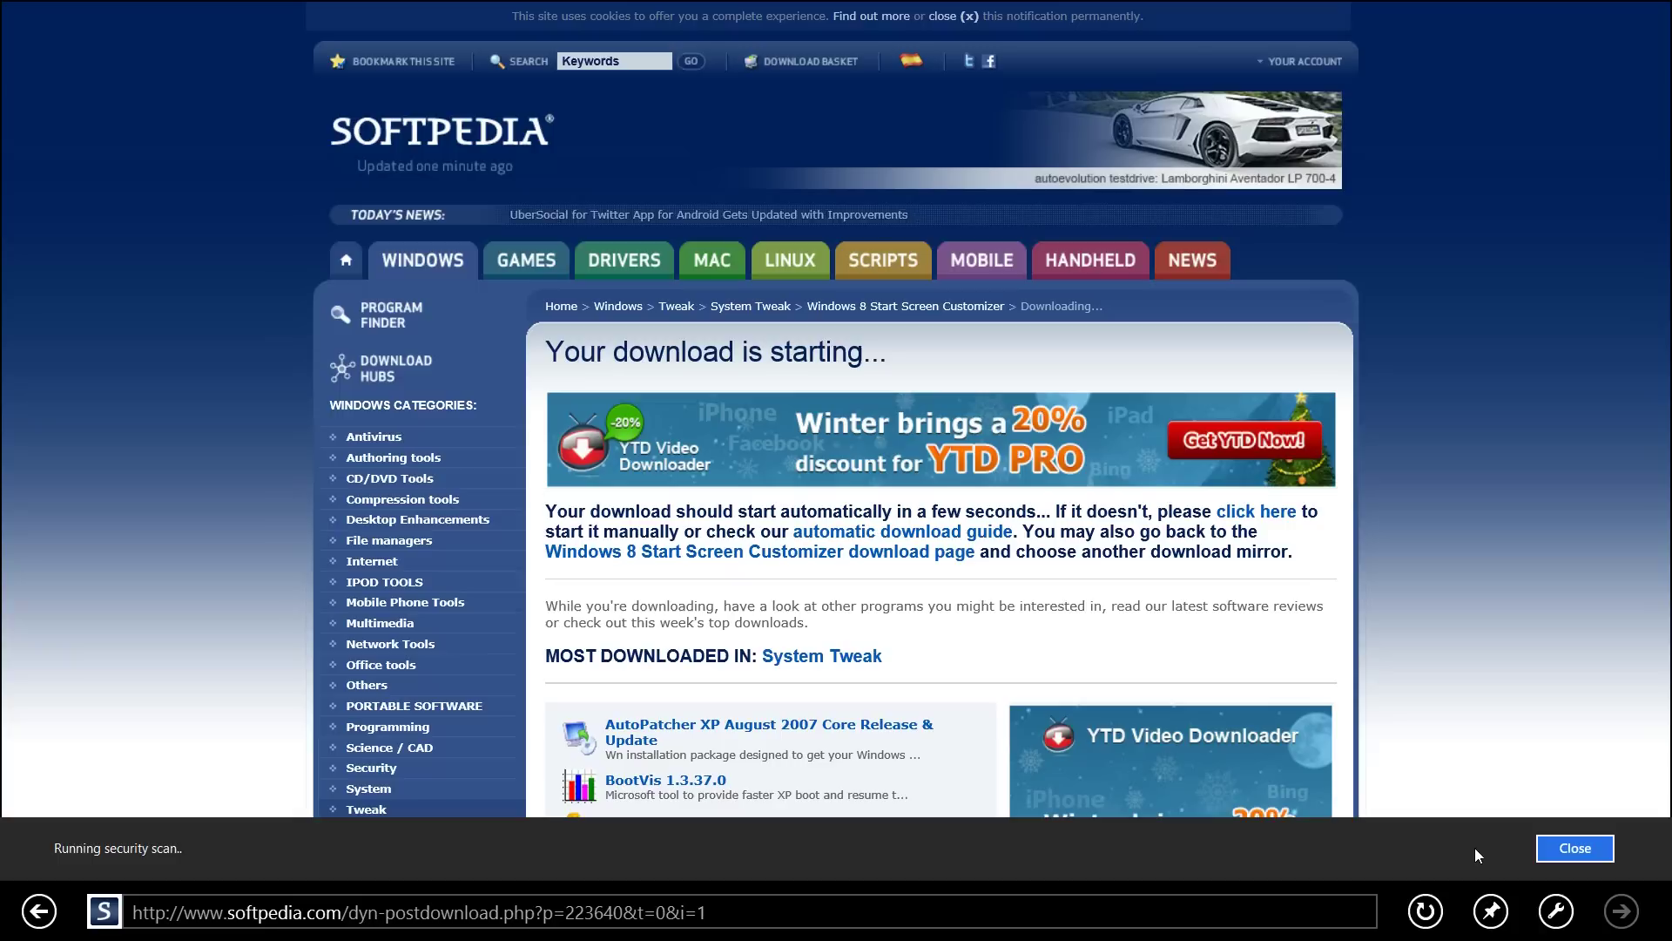
left_click(1476, 848)
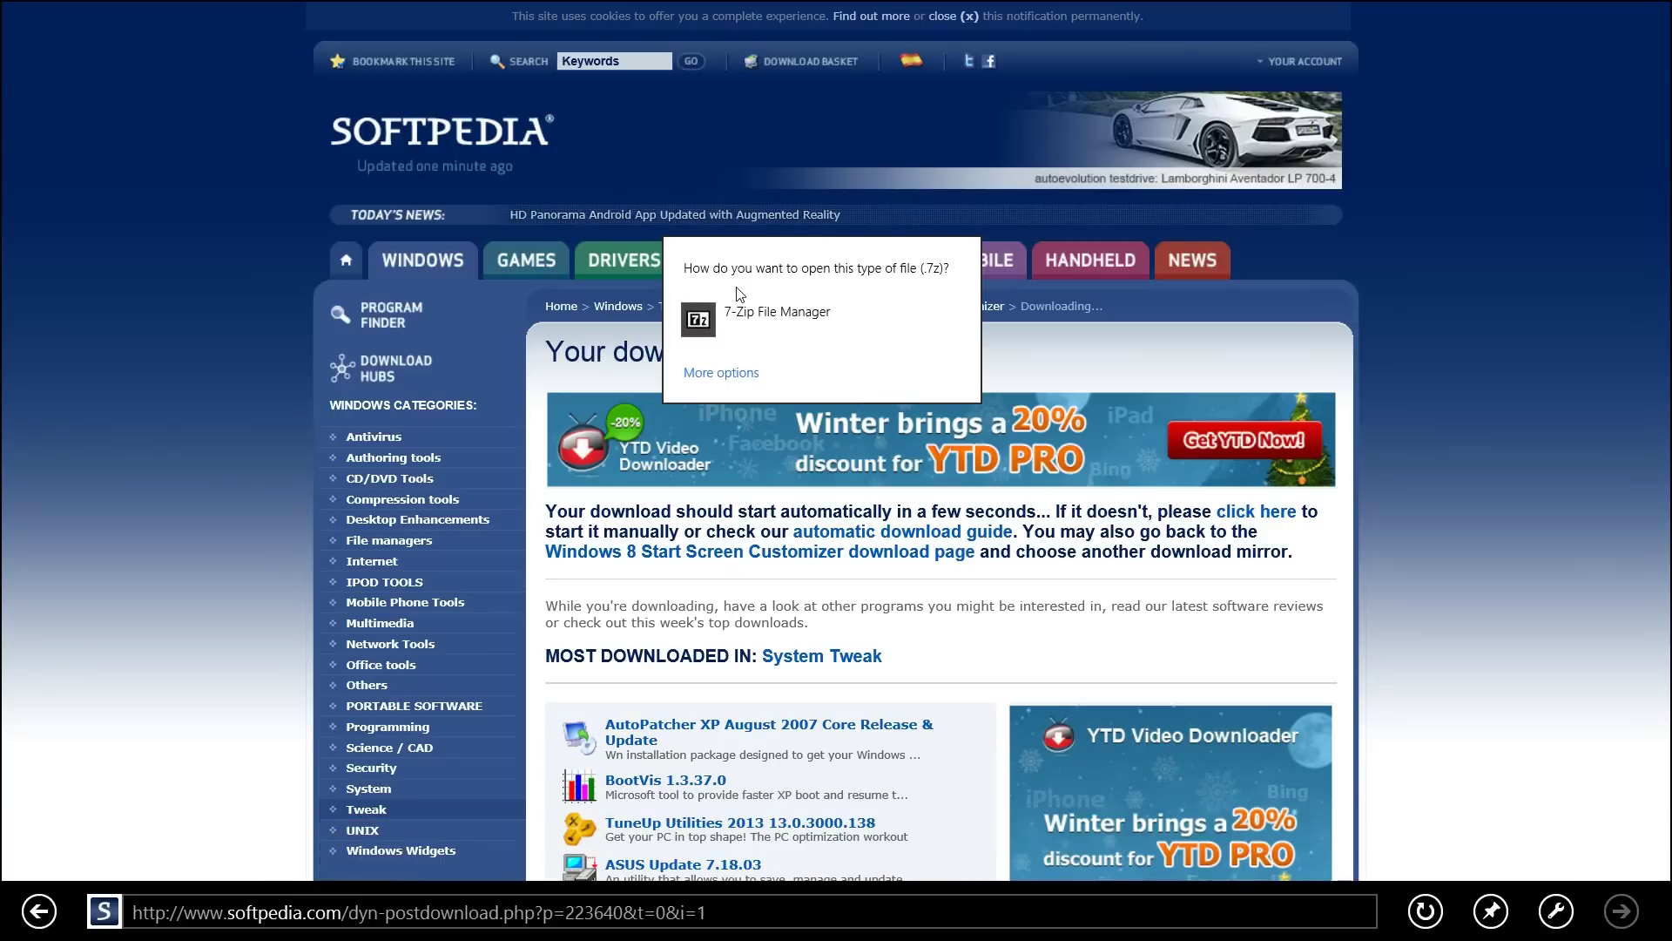
left_click(738, 310)
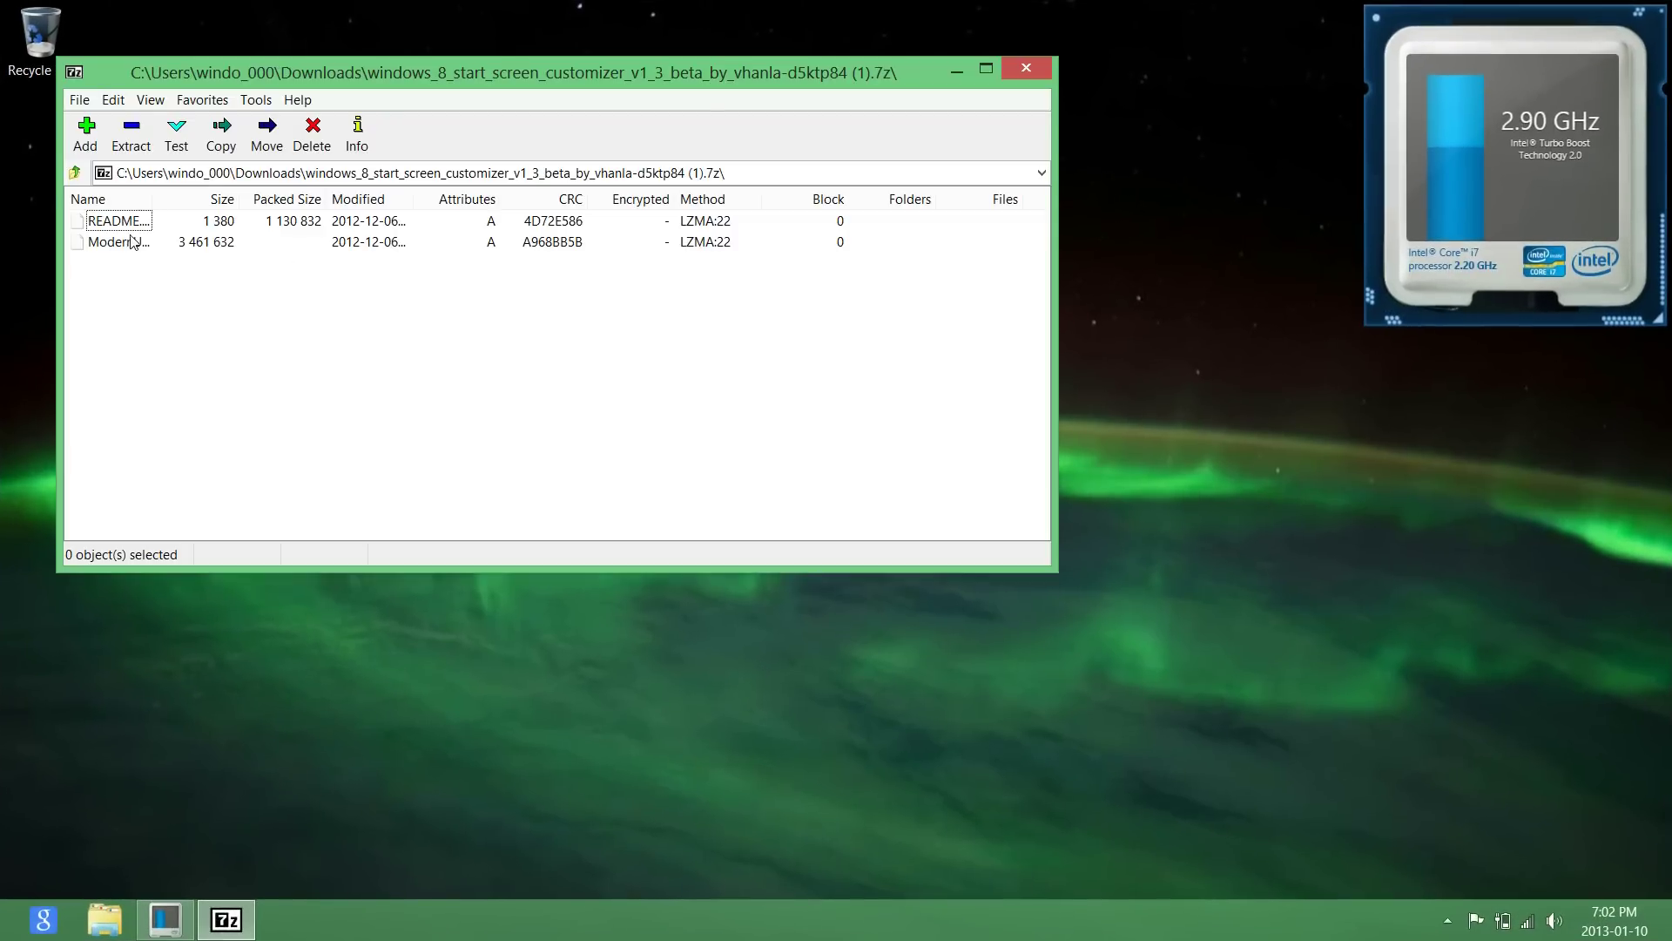
- Drag ModernUIStartScreen.ex_ out of the archive onto the desktop, then minimise 7-Zip
left_click(132, 243)
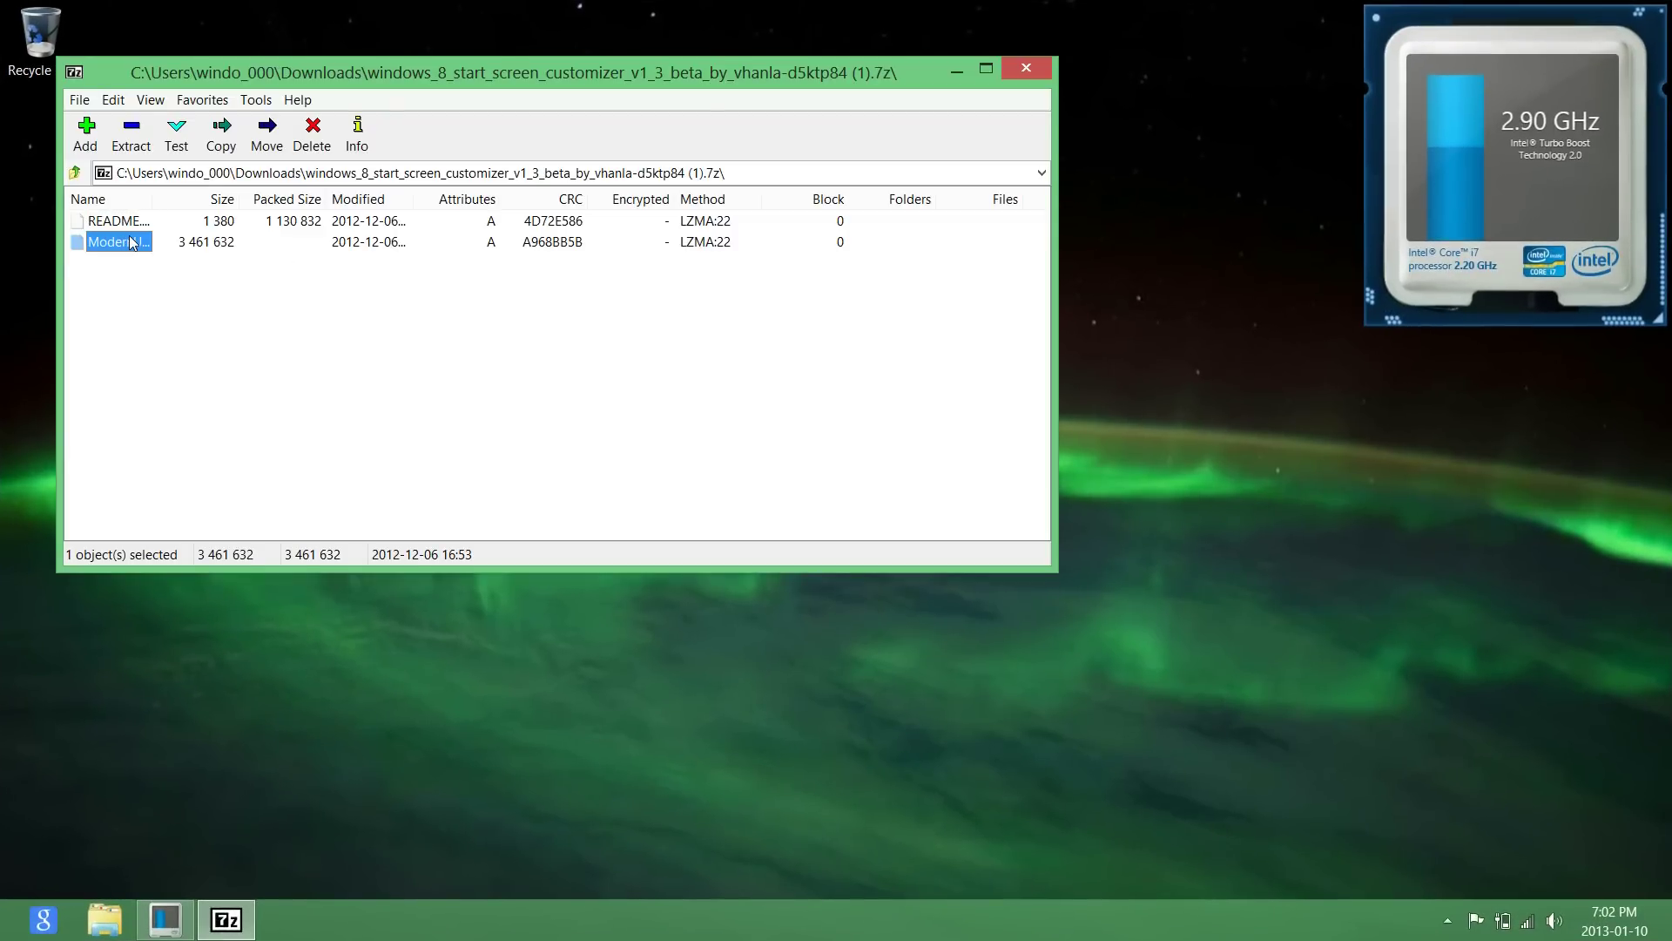
left_click_drag(152, 203, 219, 224)
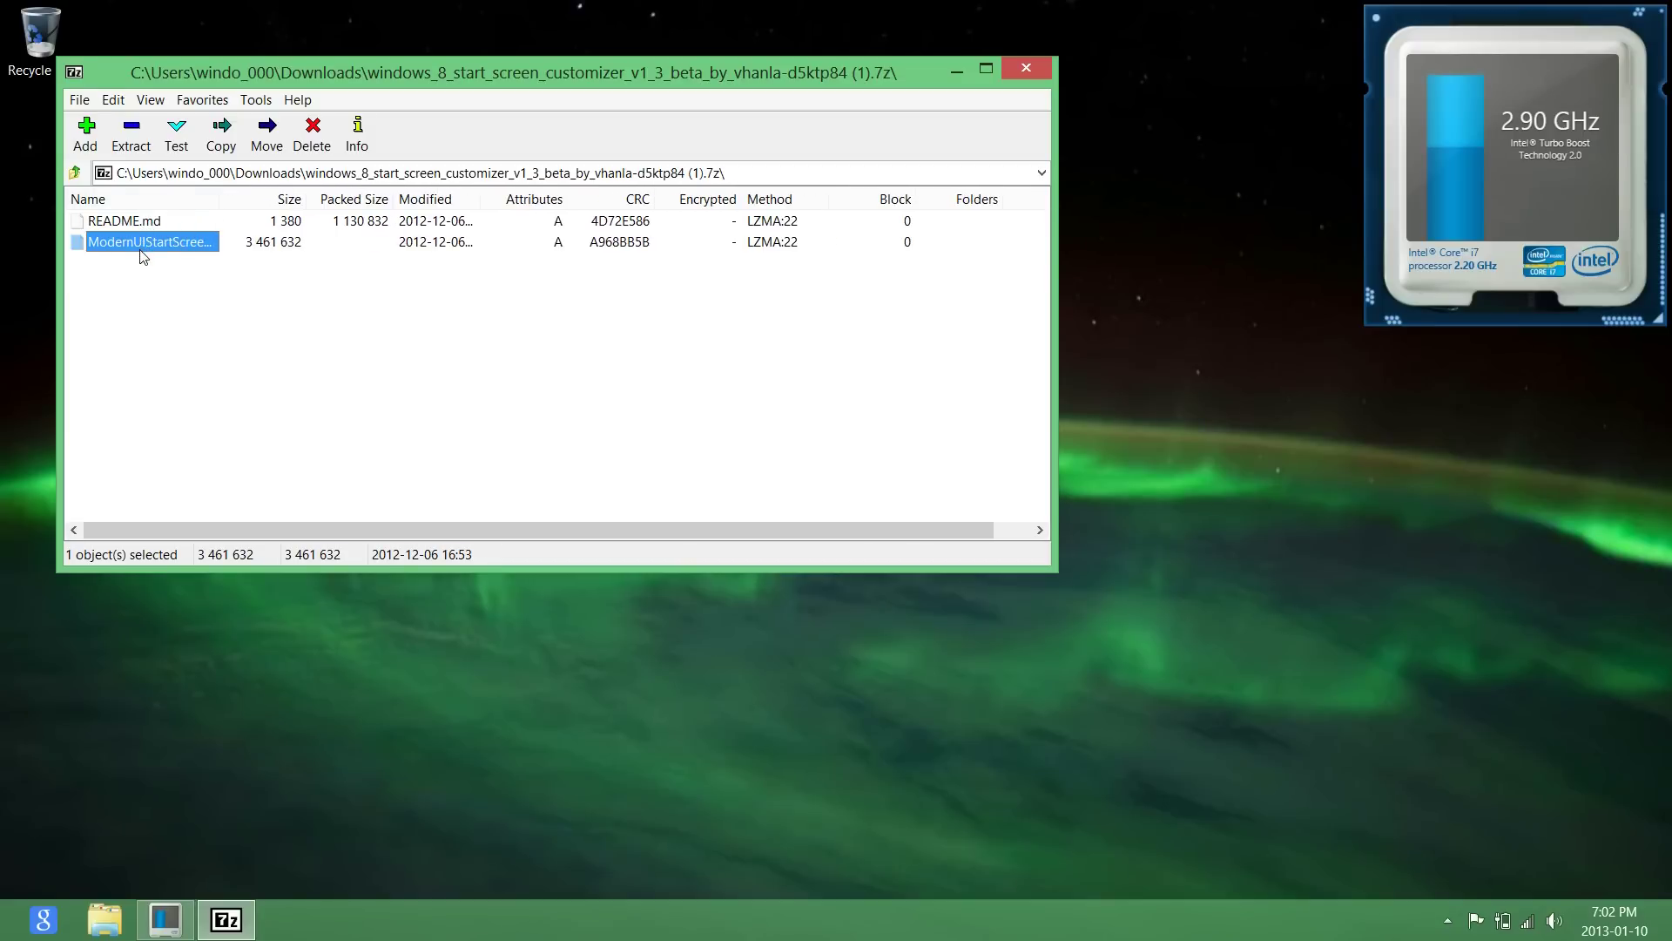
left_click_drag(217, 195, 266, 198)
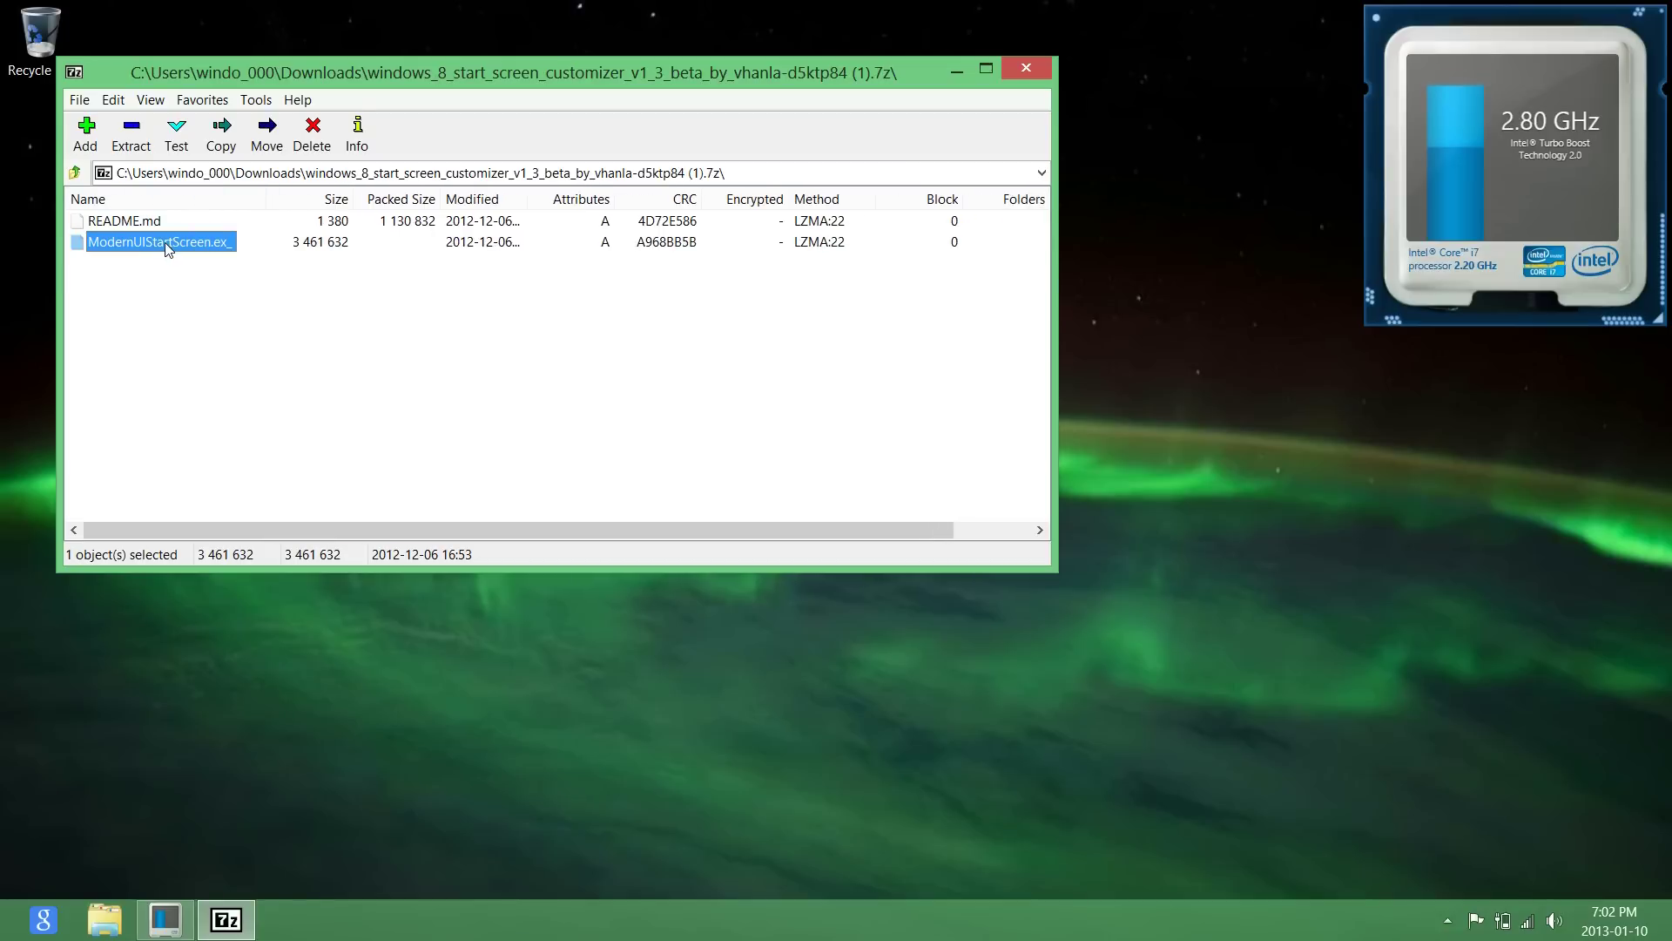
left_click_drag(168, 248, 45, 181)
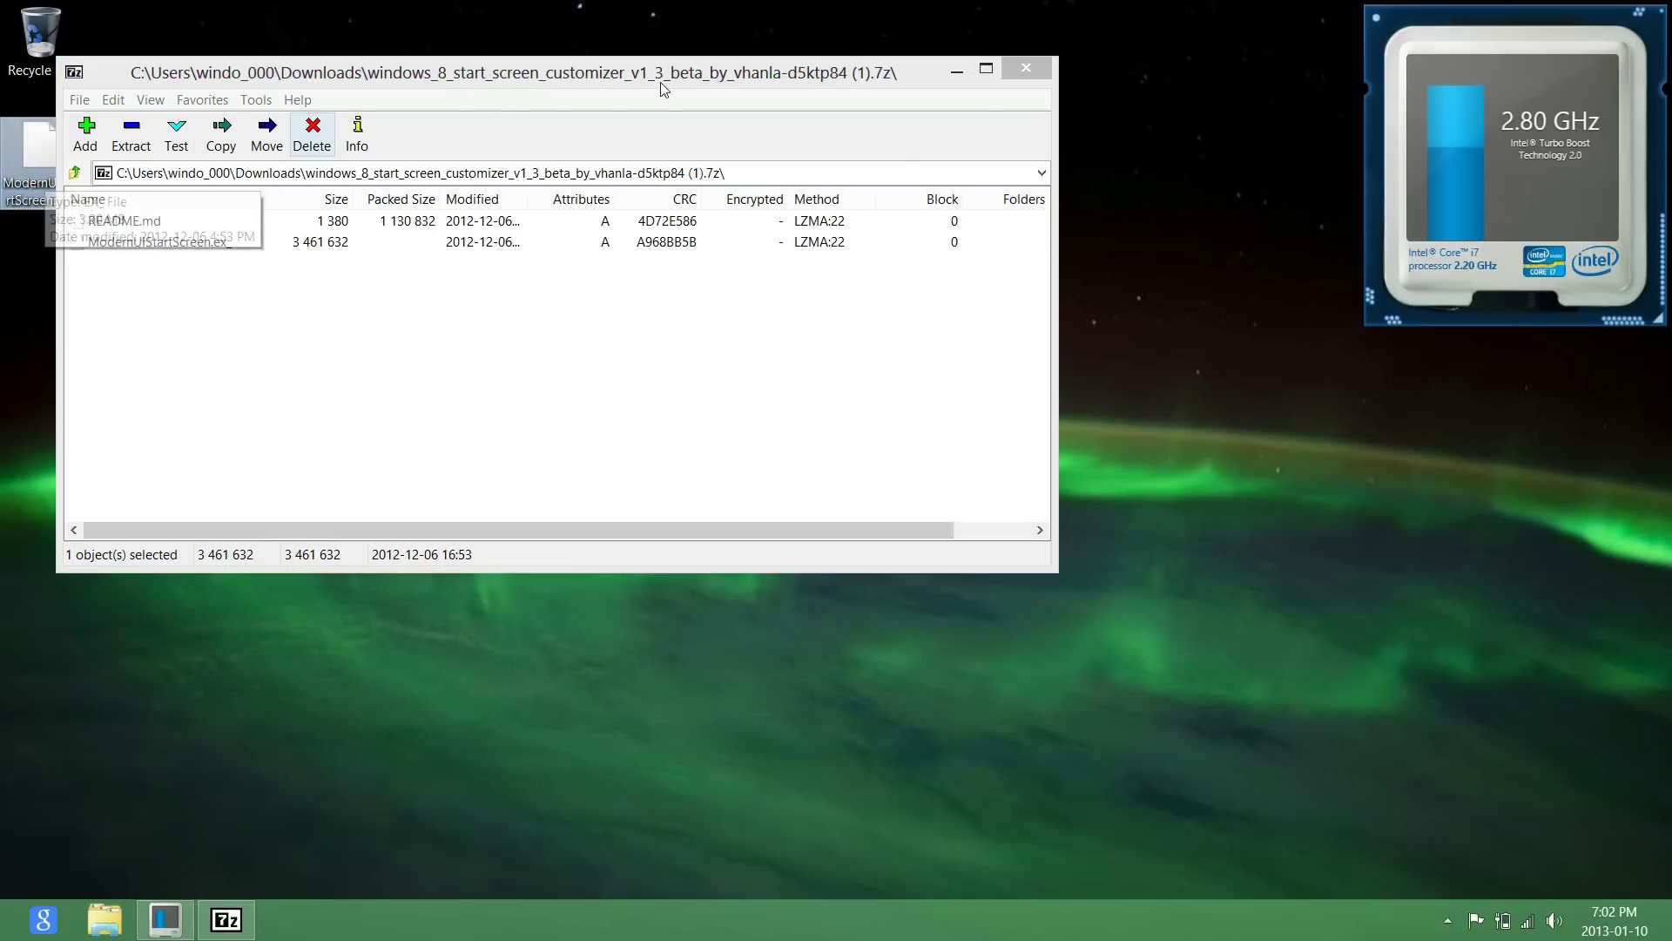
left_click(965, 71)
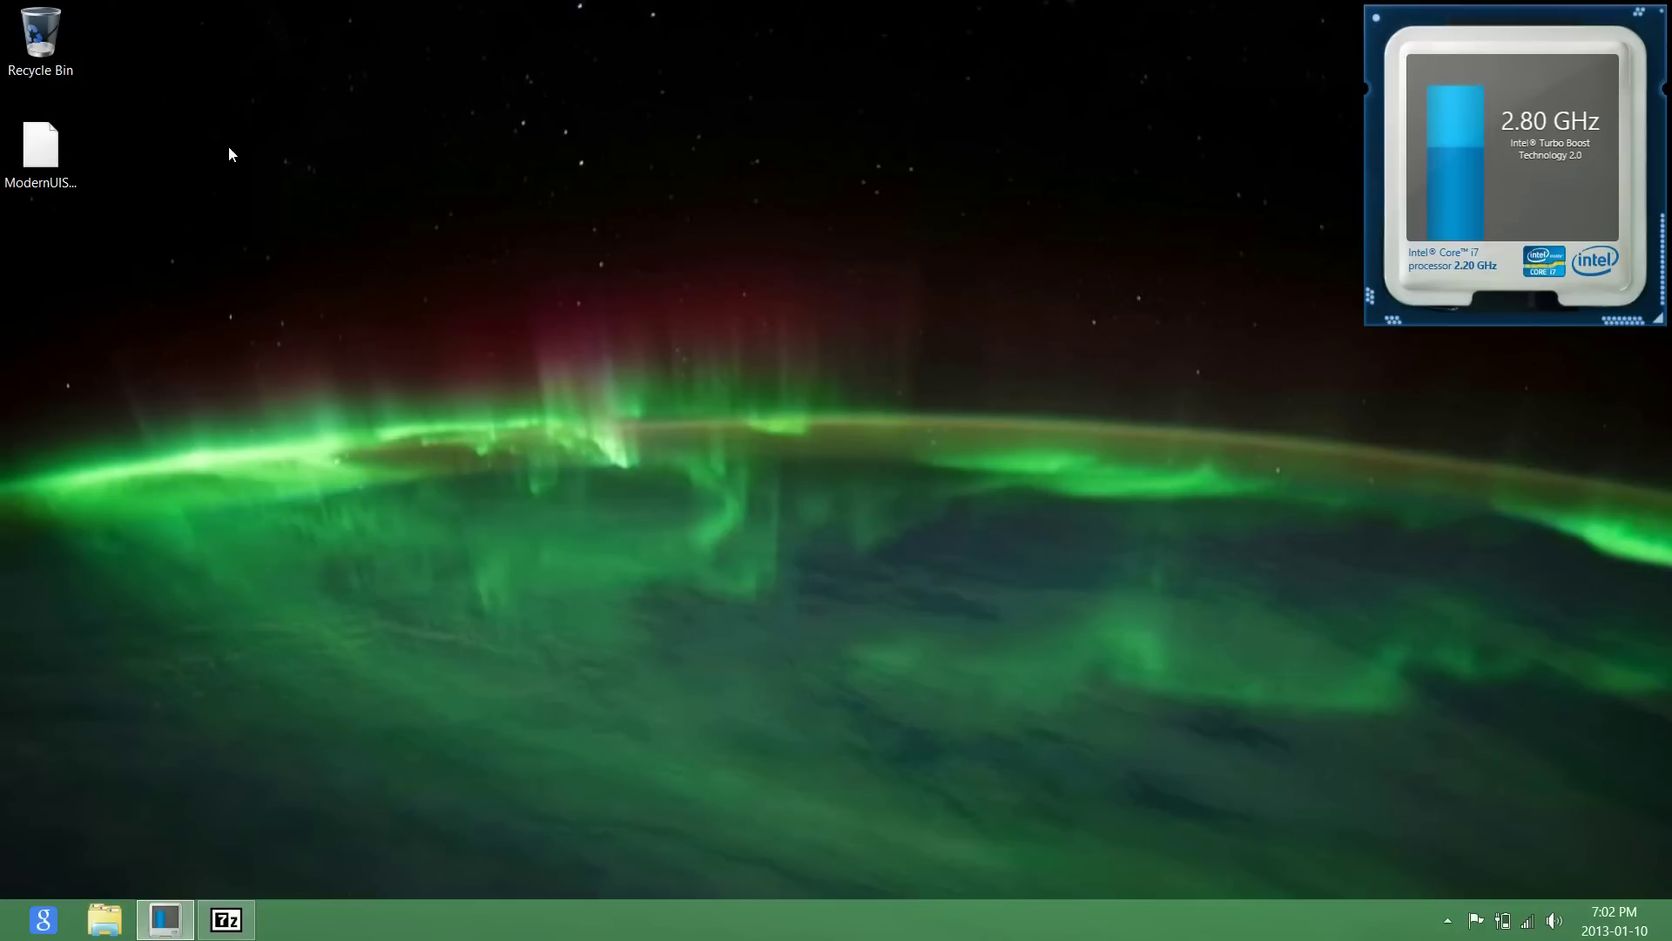
- Turn on showing file name extensions in File Explorer's view options
left_click(64, 207)
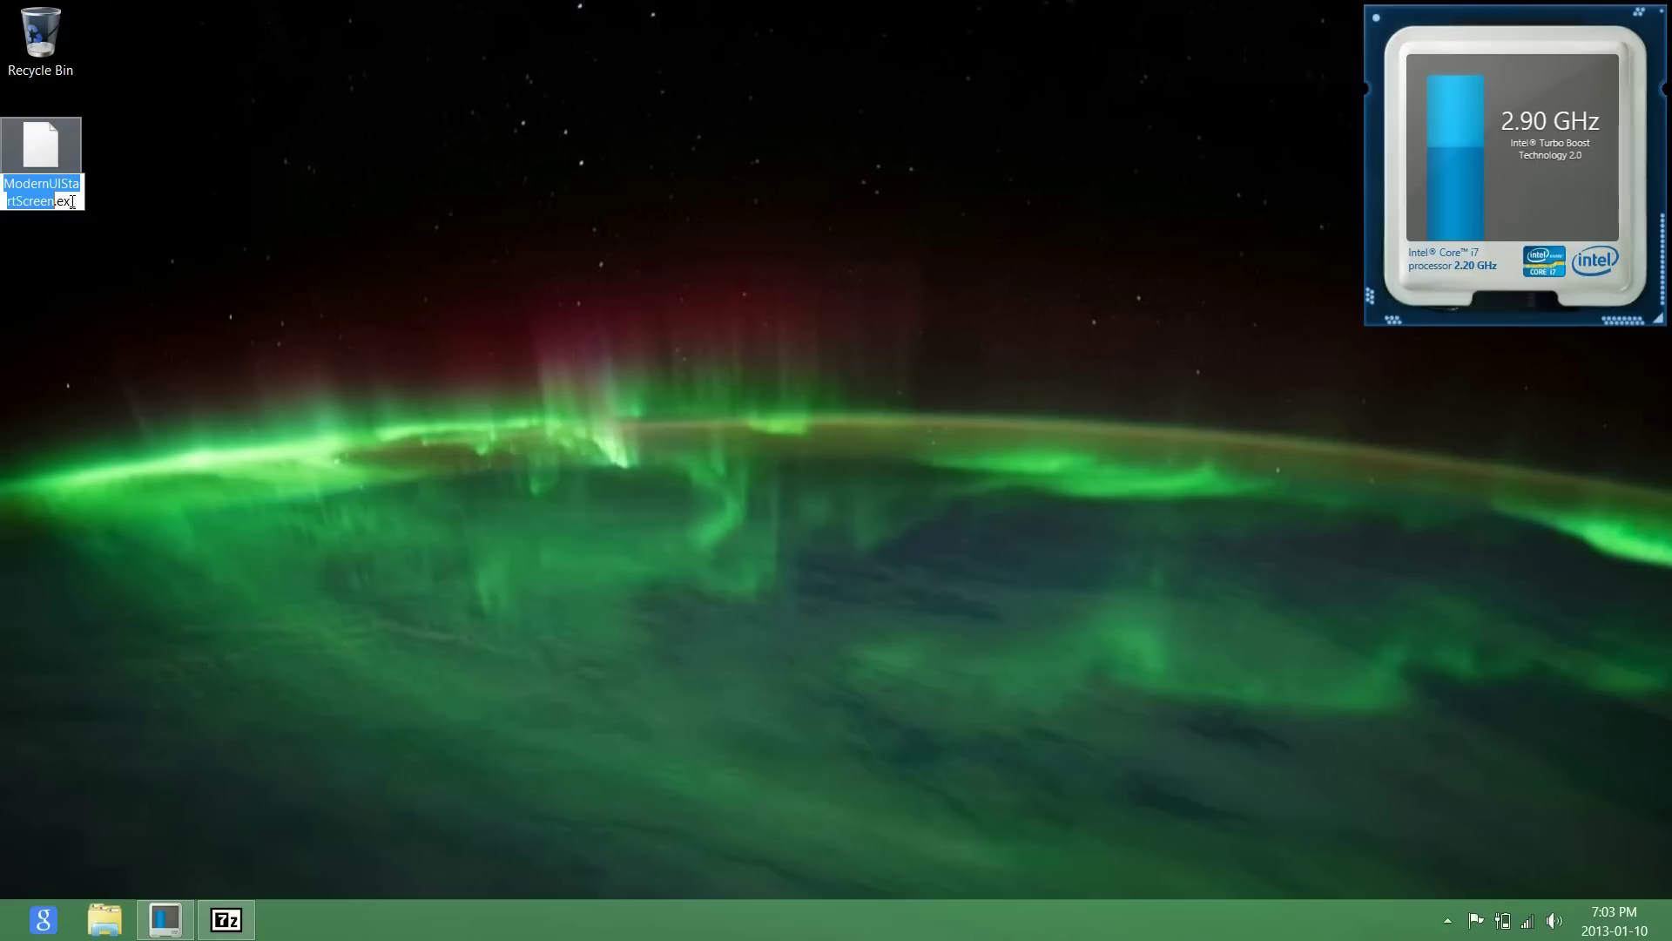
key("Escape")
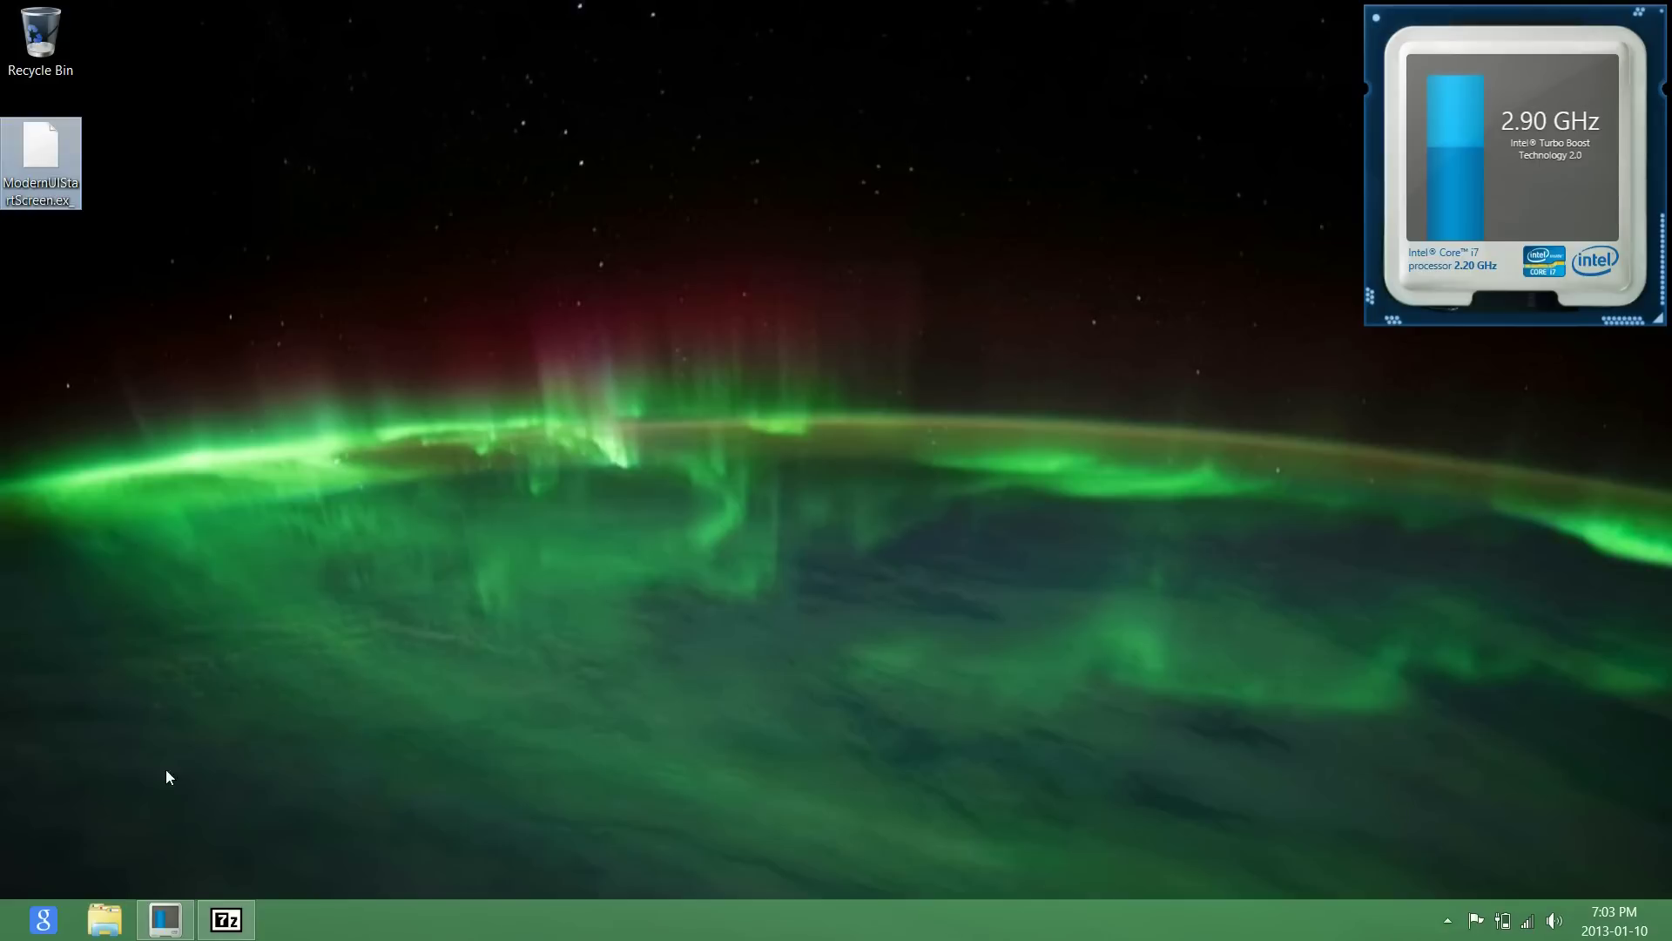
left_click(104, 919)
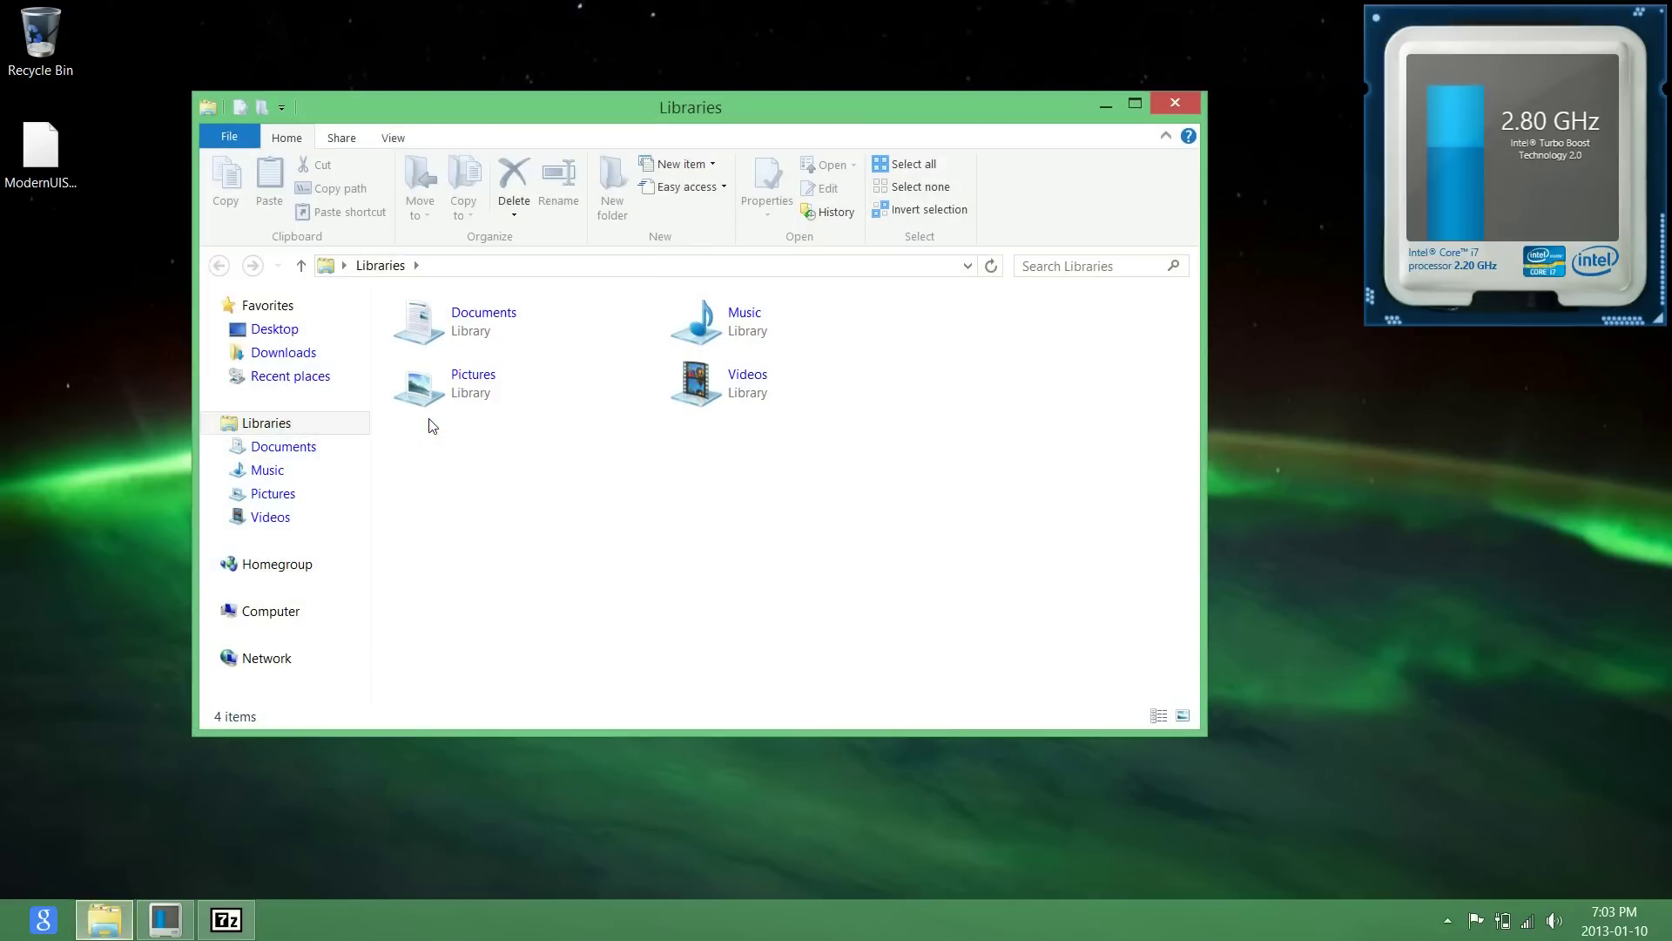
left_click(401, 137)
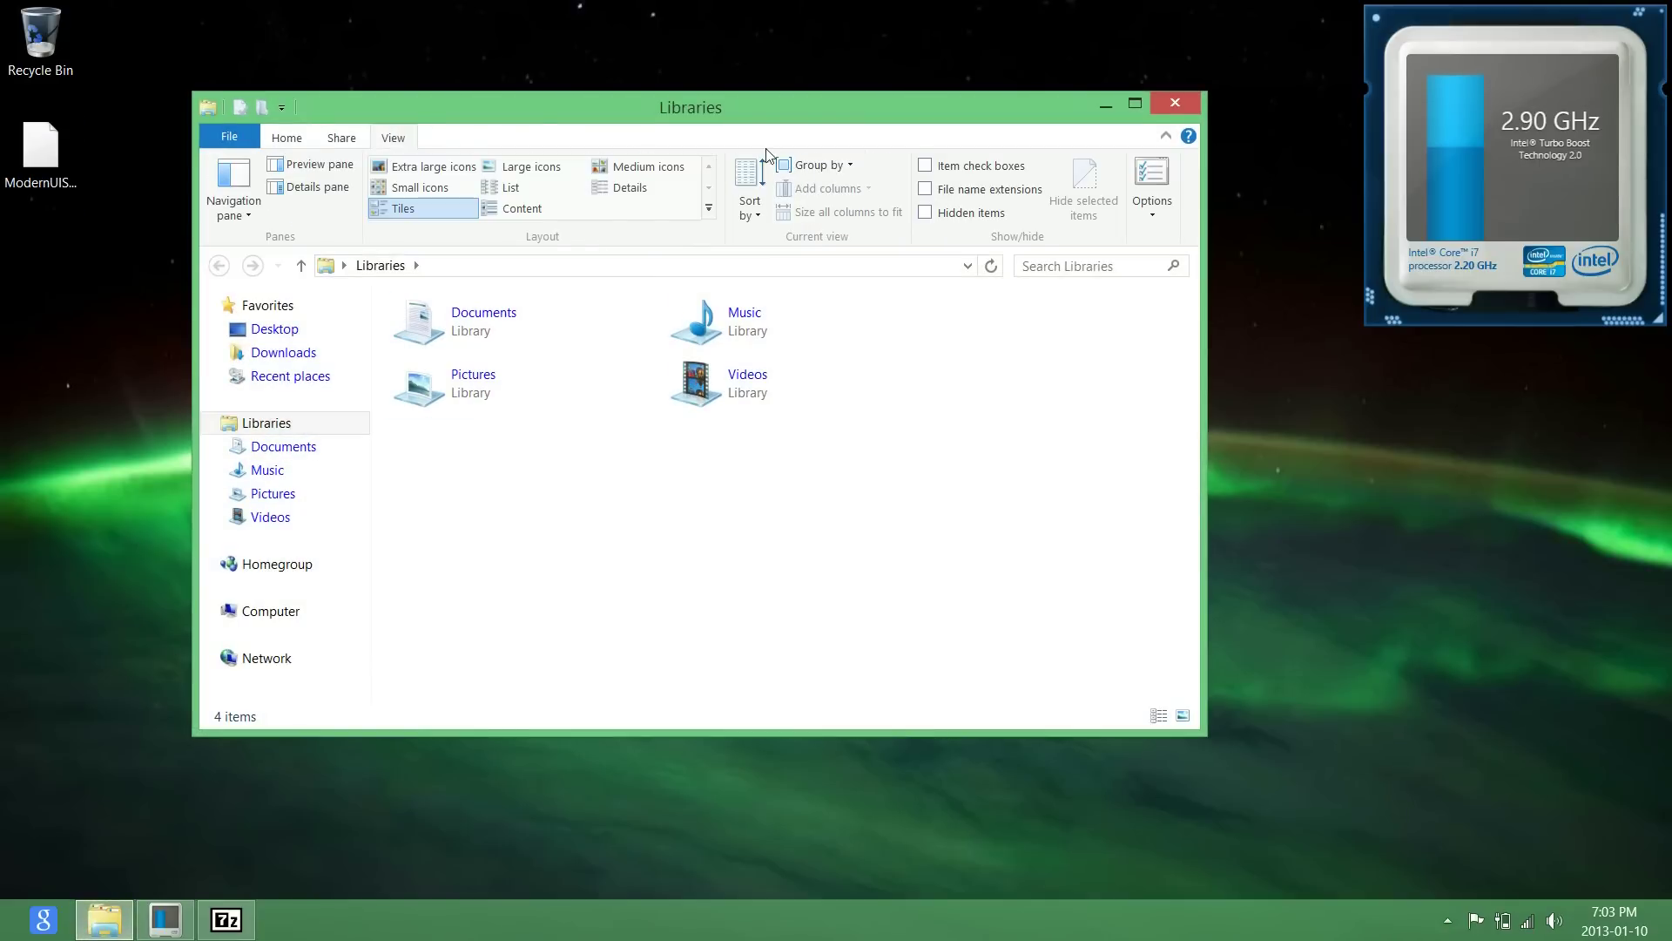
left_click(944, 192)
- Rename ModernUIStartScreen.ex_ to ModernUIStartScreen.exe and accept the extension-change warning
left_click(45, 155)
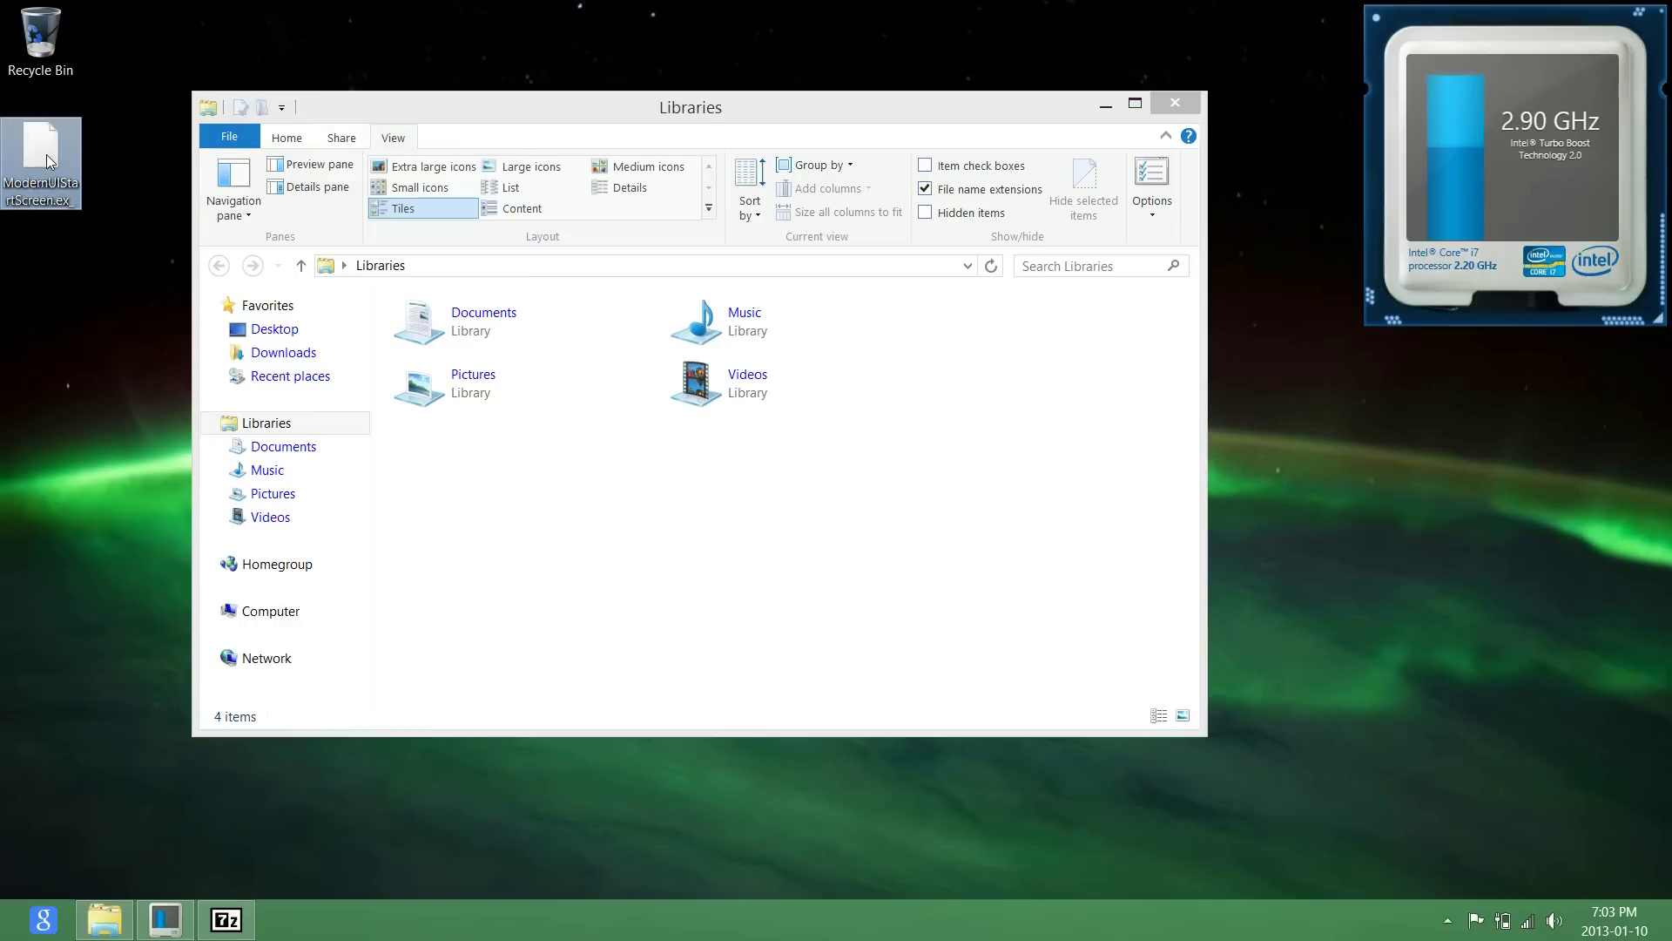
left_click(71, 196)
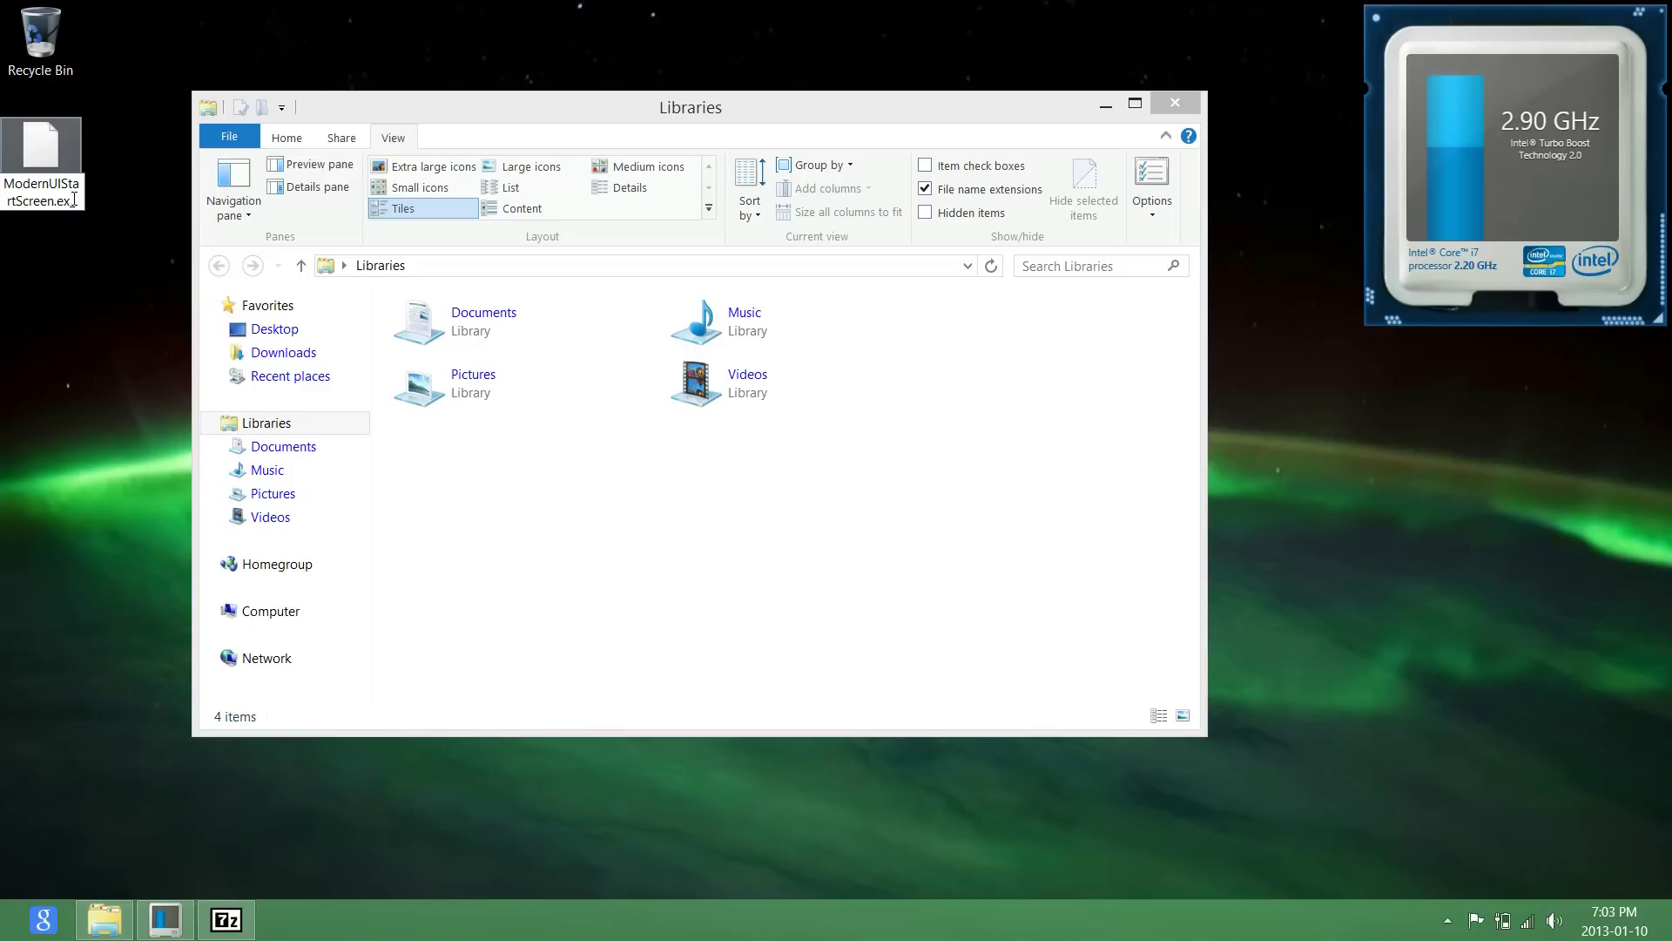
key("BackSpace")
type("e")
key("Return")
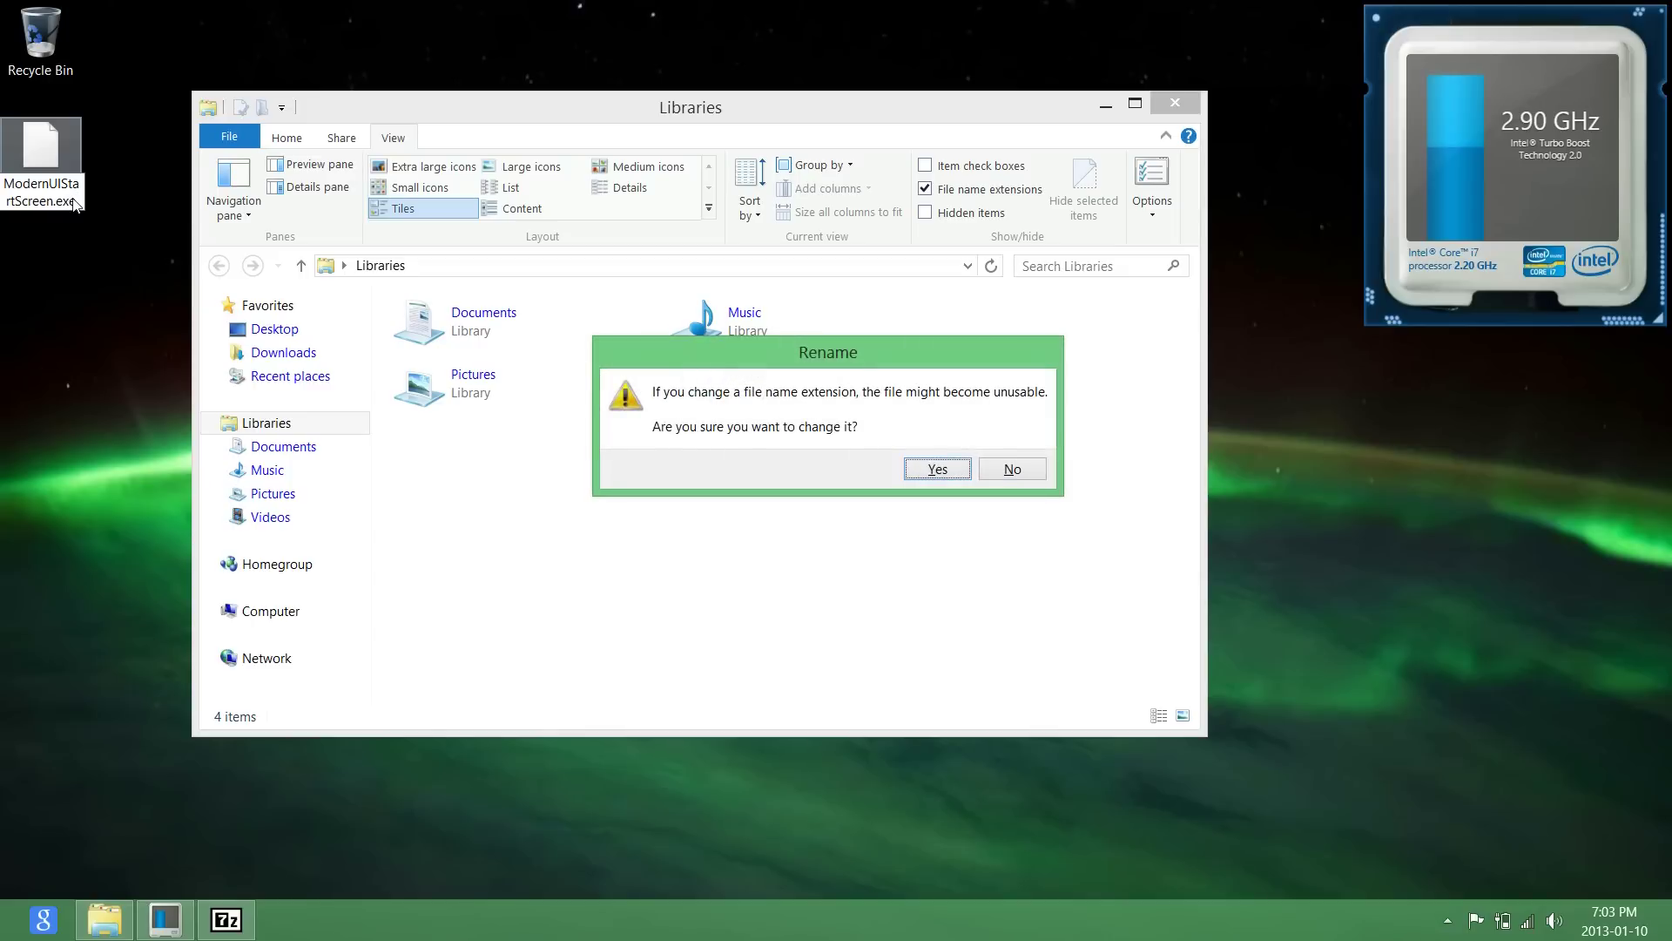
key("Return")
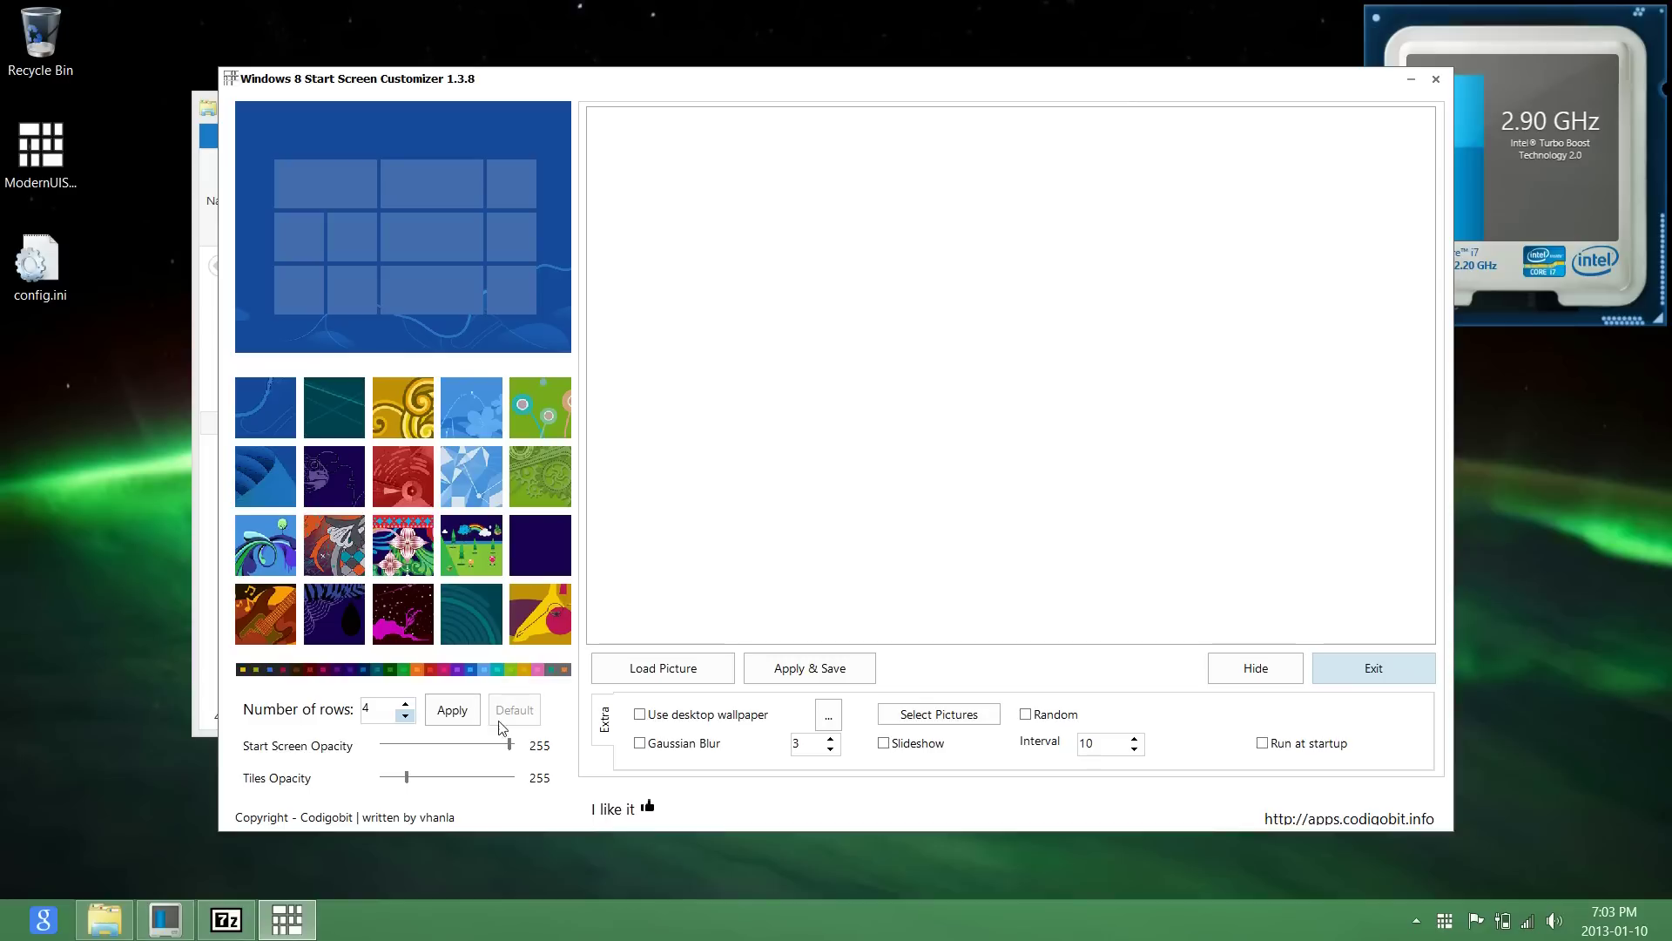
- Apply the 4-row tile layout to the Start screen and return to the desktop
left_click(452, 711)
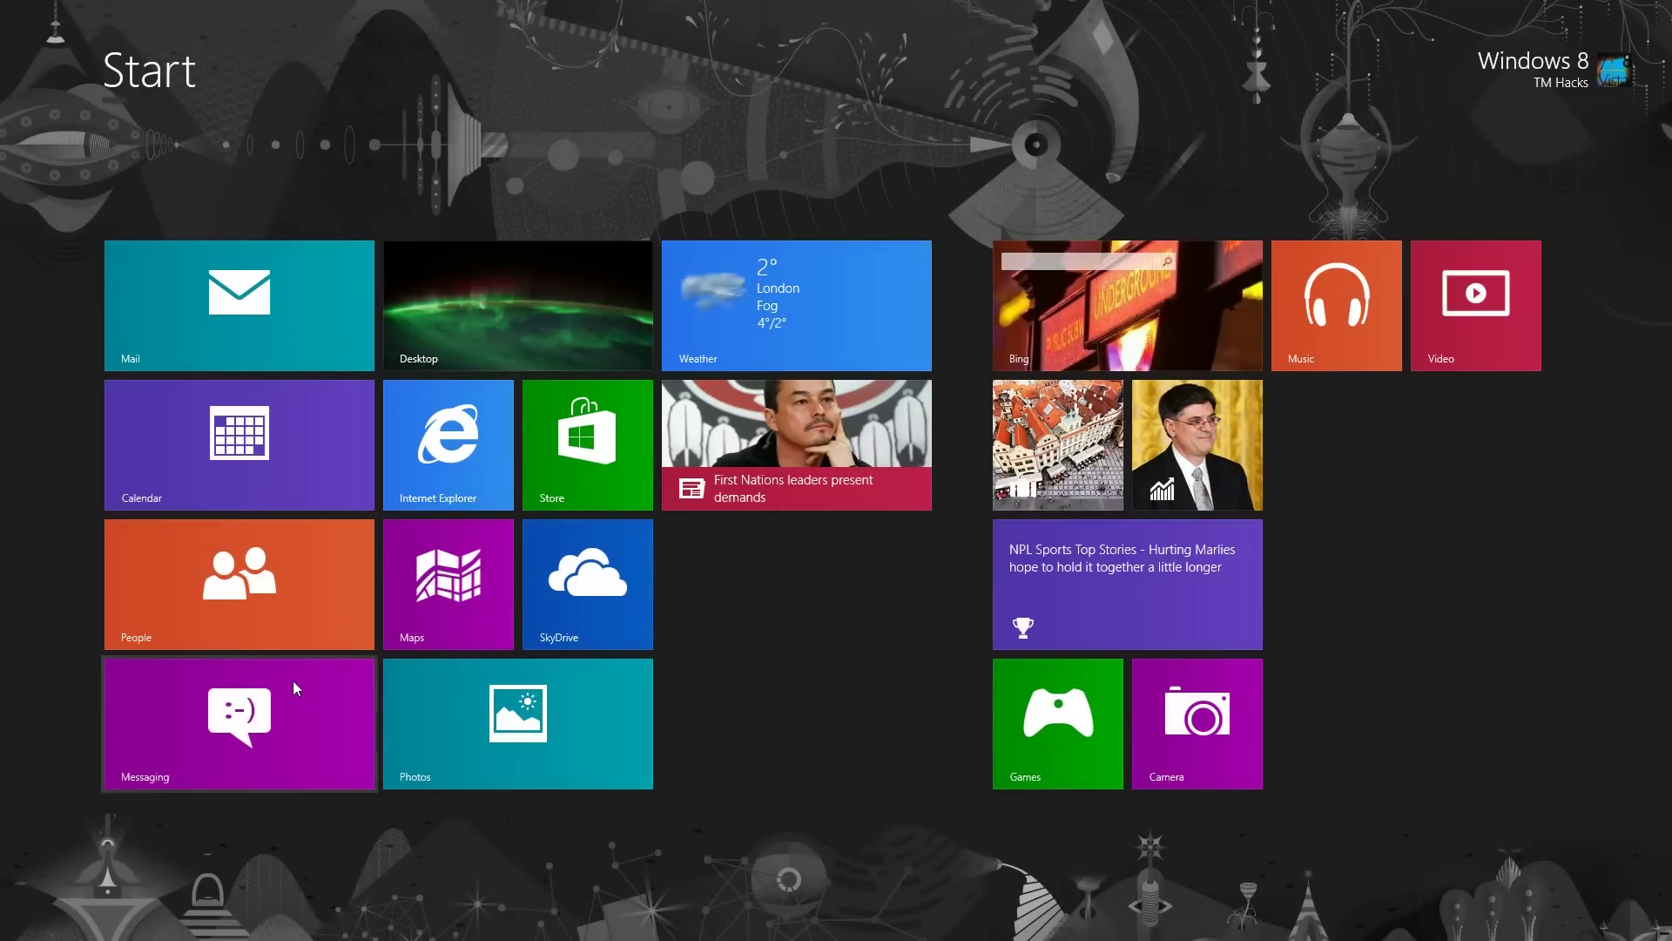
left_click(555, 316)
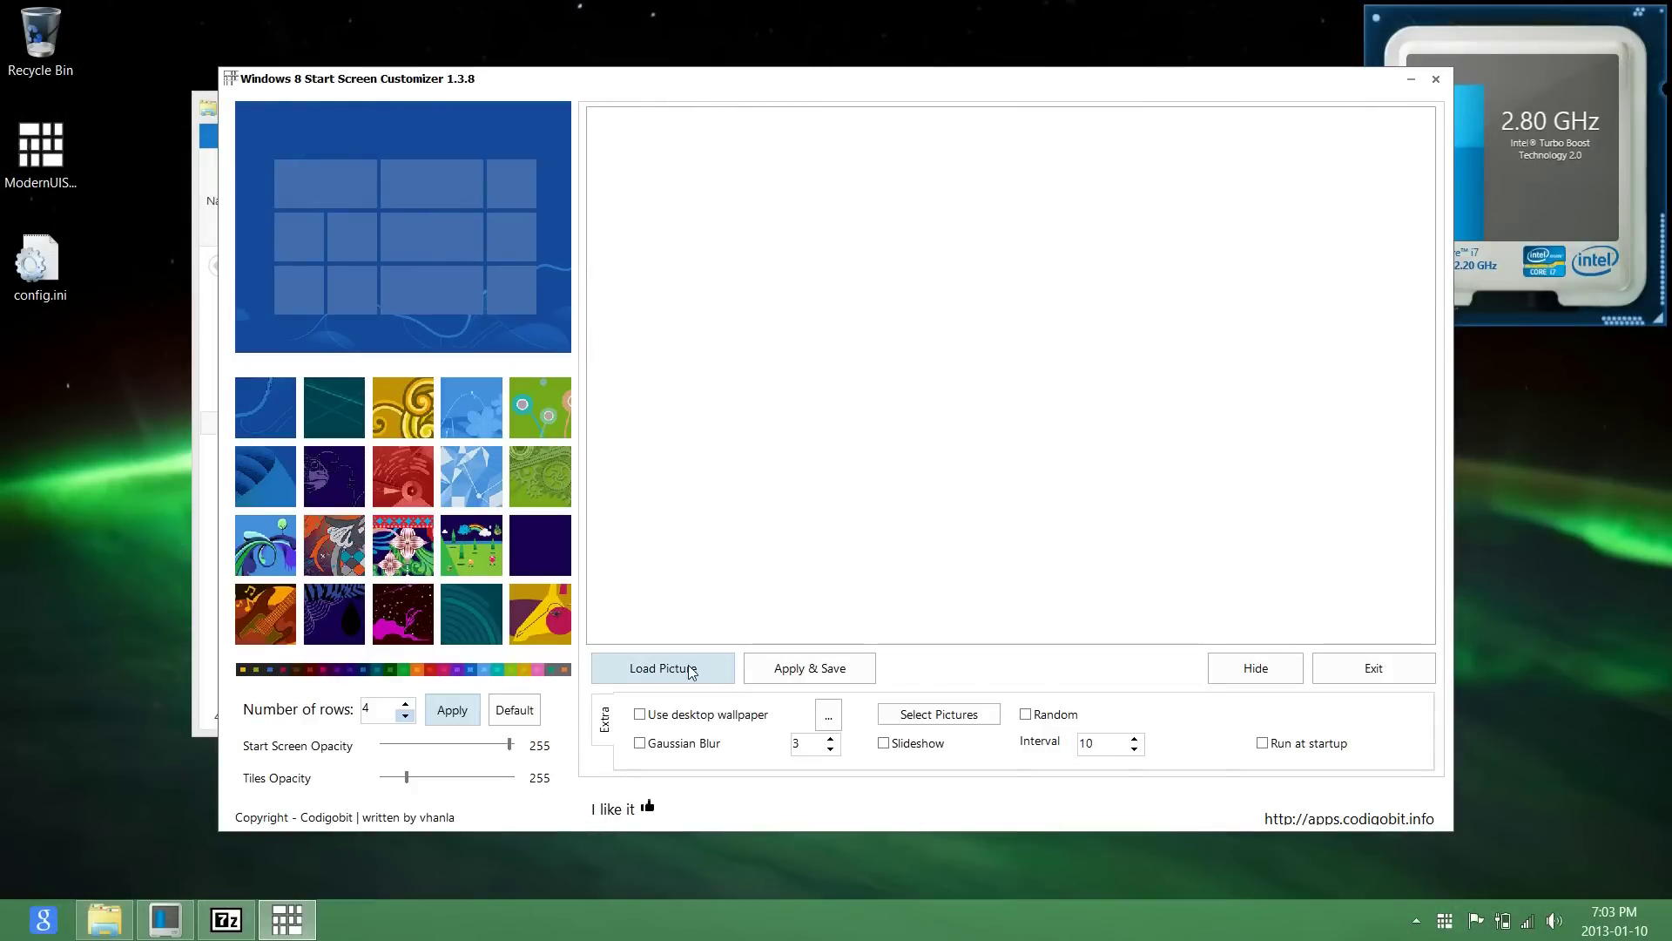
- Load the Andromeda galaxy image from the Pictures library as the Start background
left_click(691, 671)
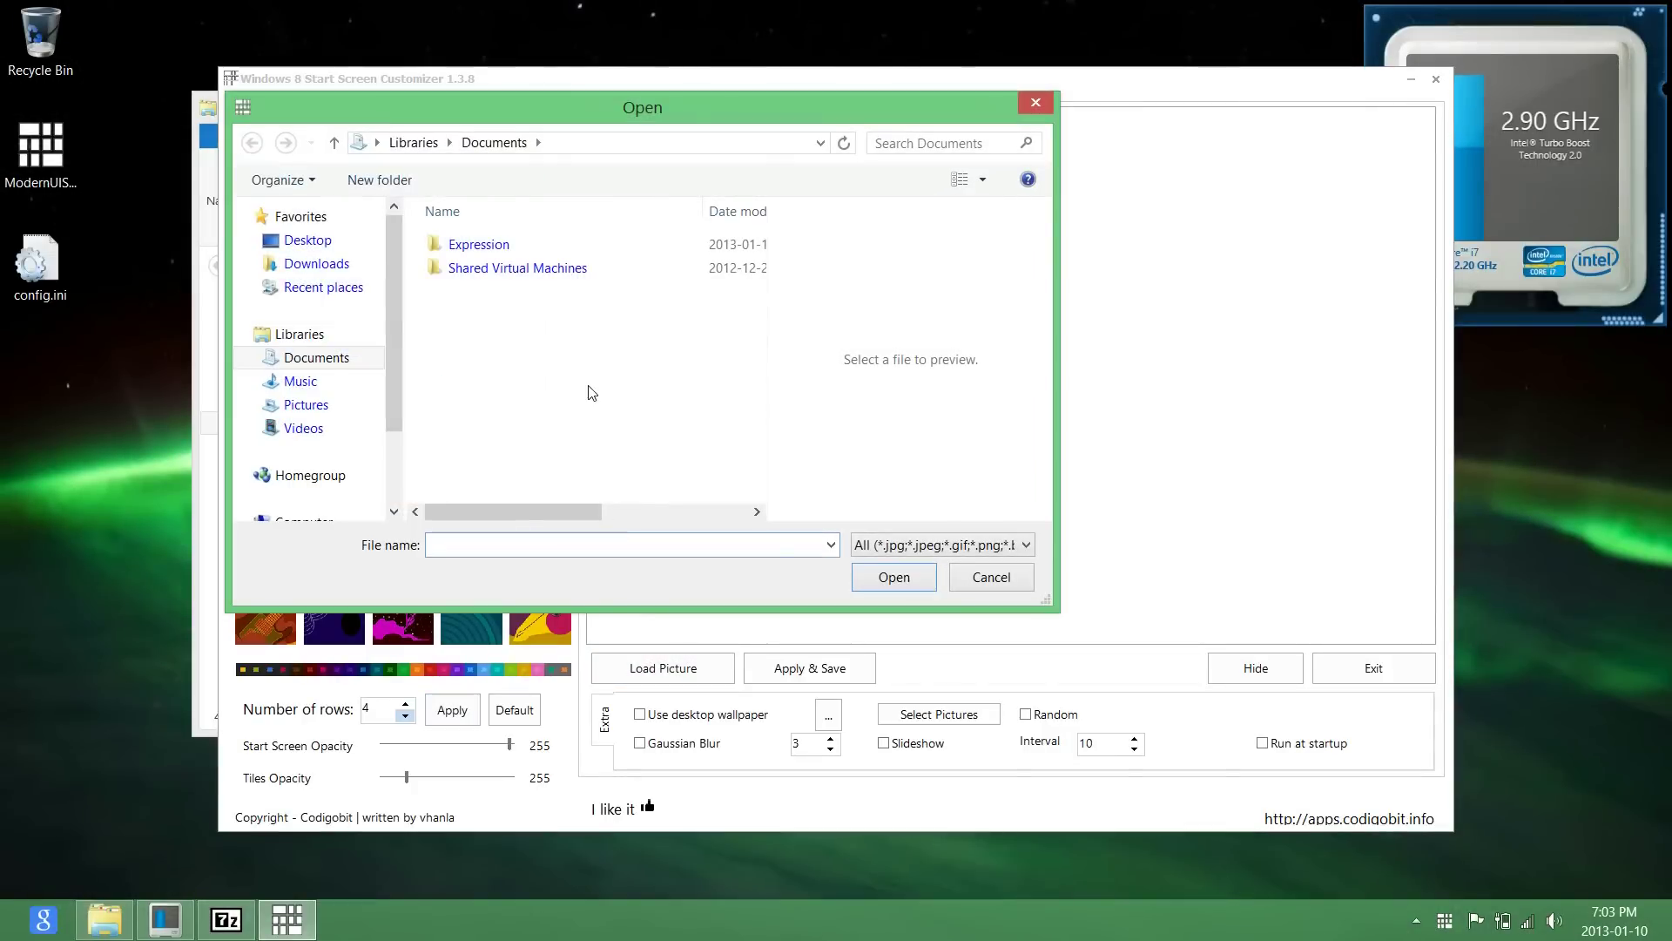
left_click(323, 404)
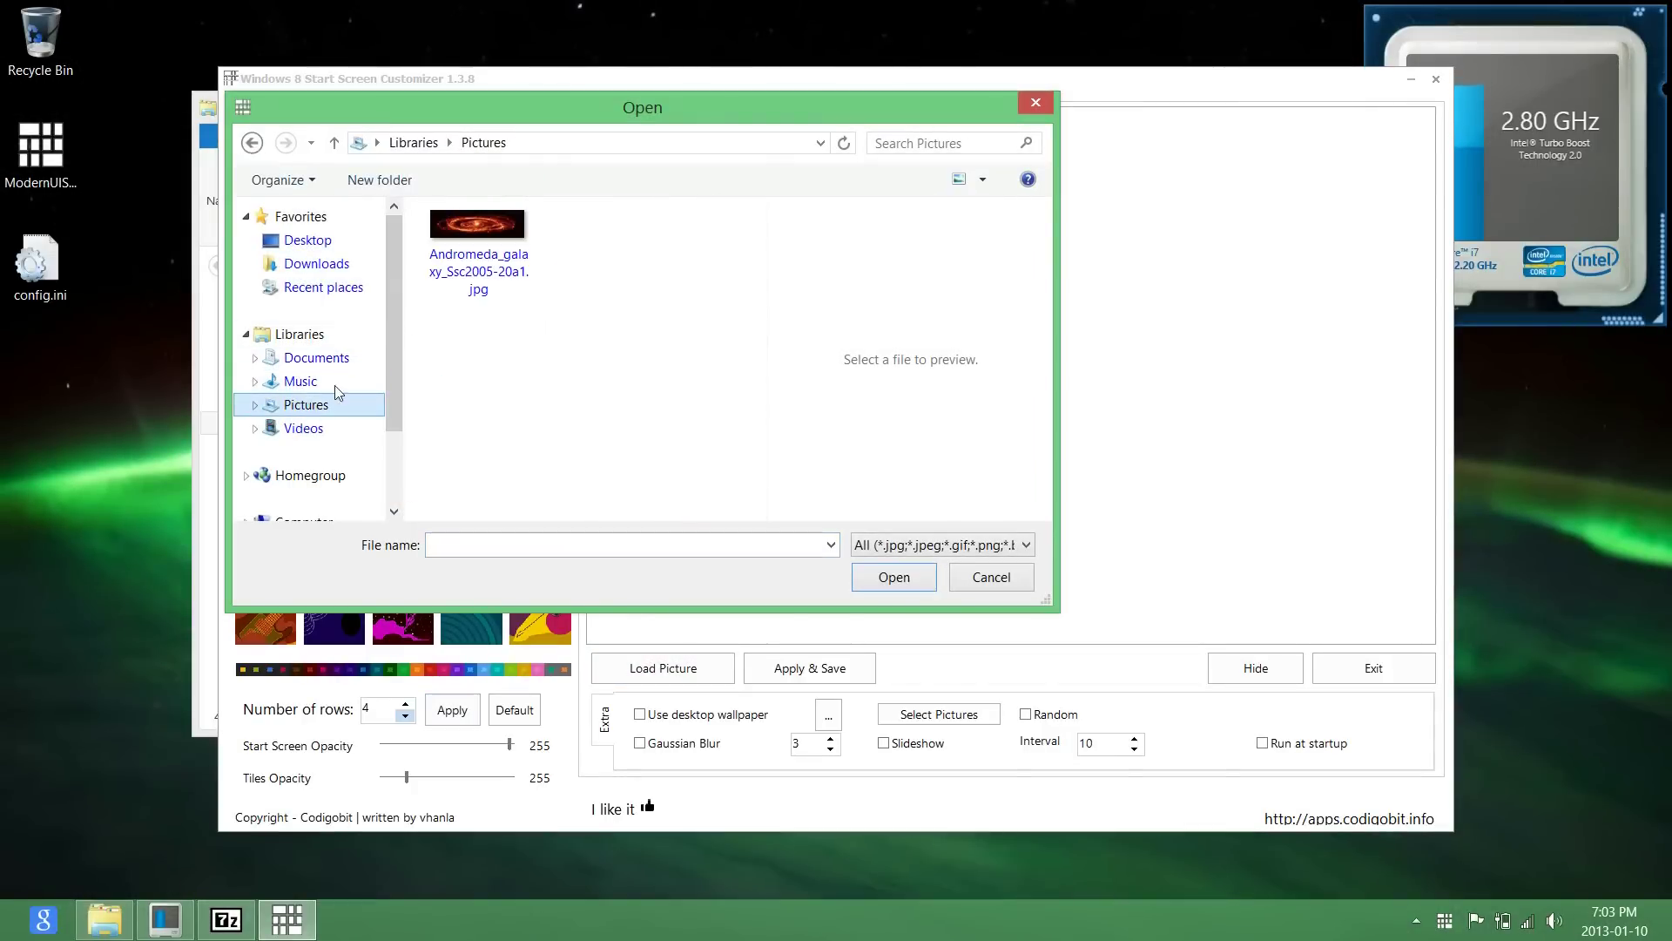
double_click(479, 245)
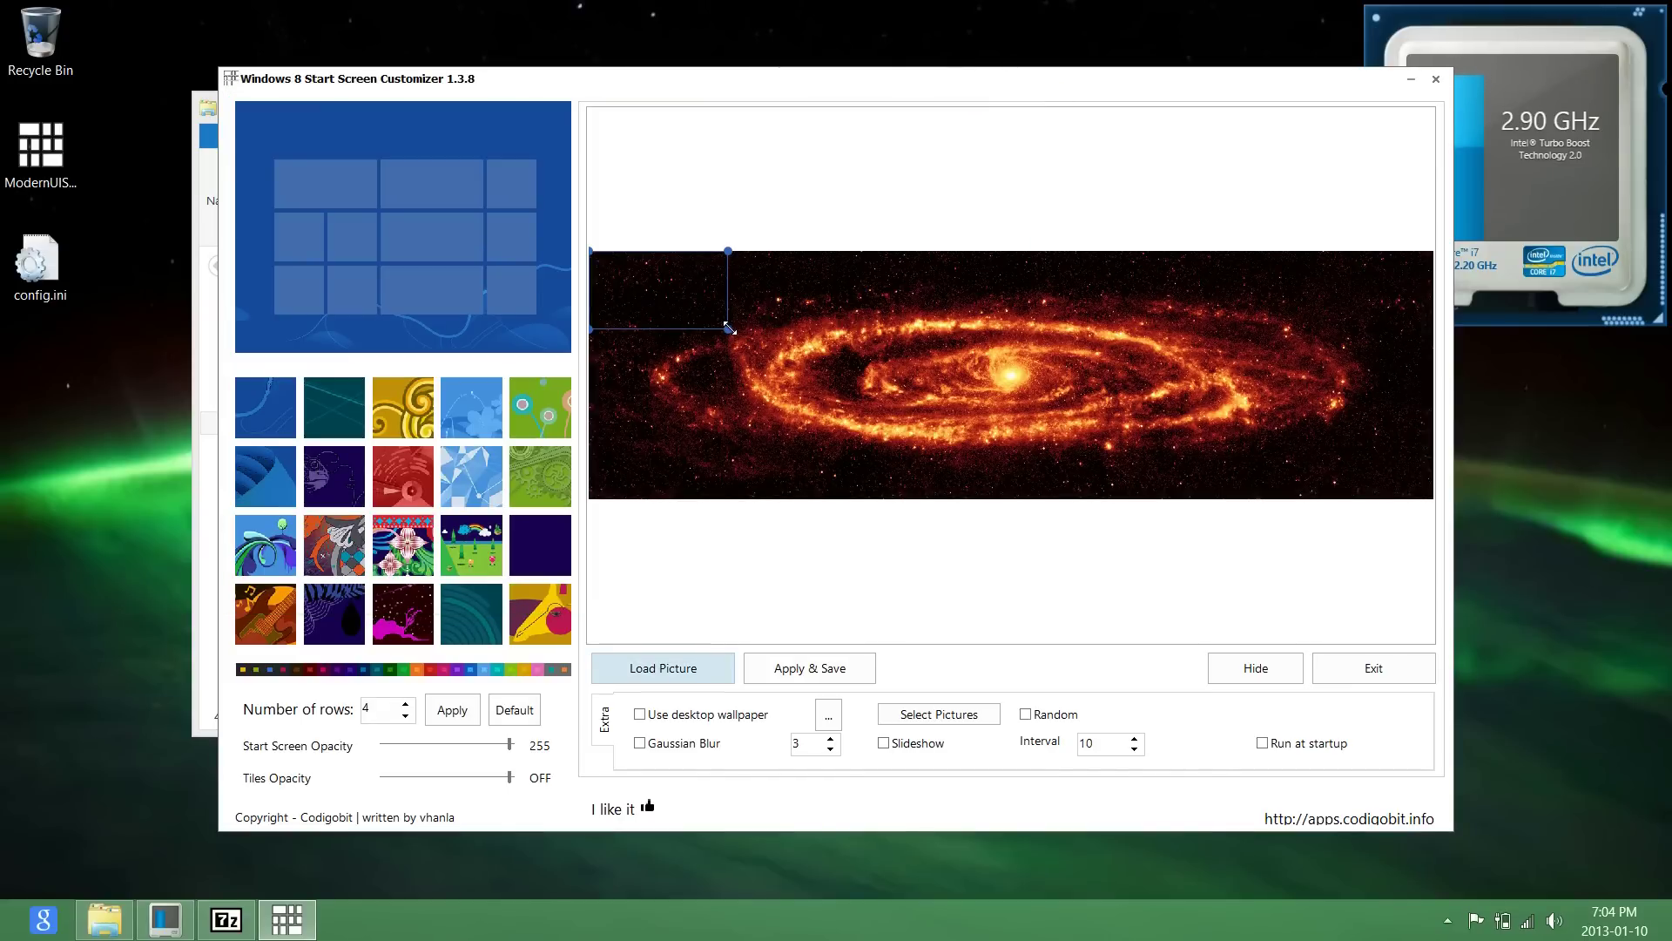
- Fit the crop area over the galaxy's left side and bright core, then apply and save
left_click_drag(729, 325, 733, 446)
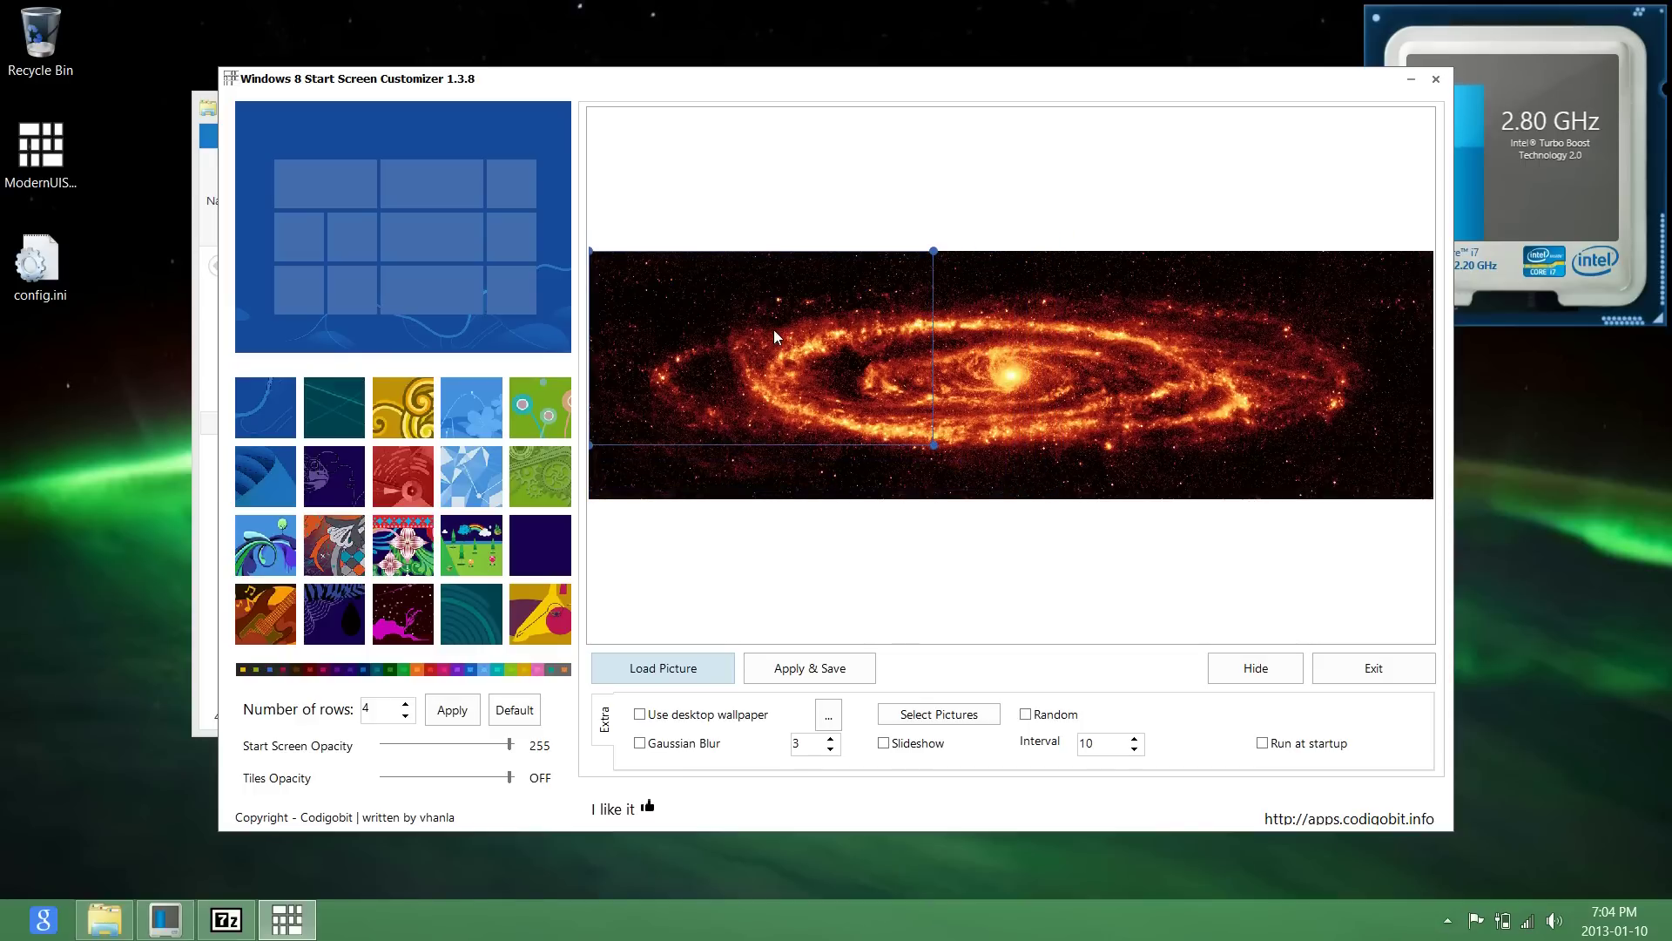
left_click_drag(774, 330, 815, 356)
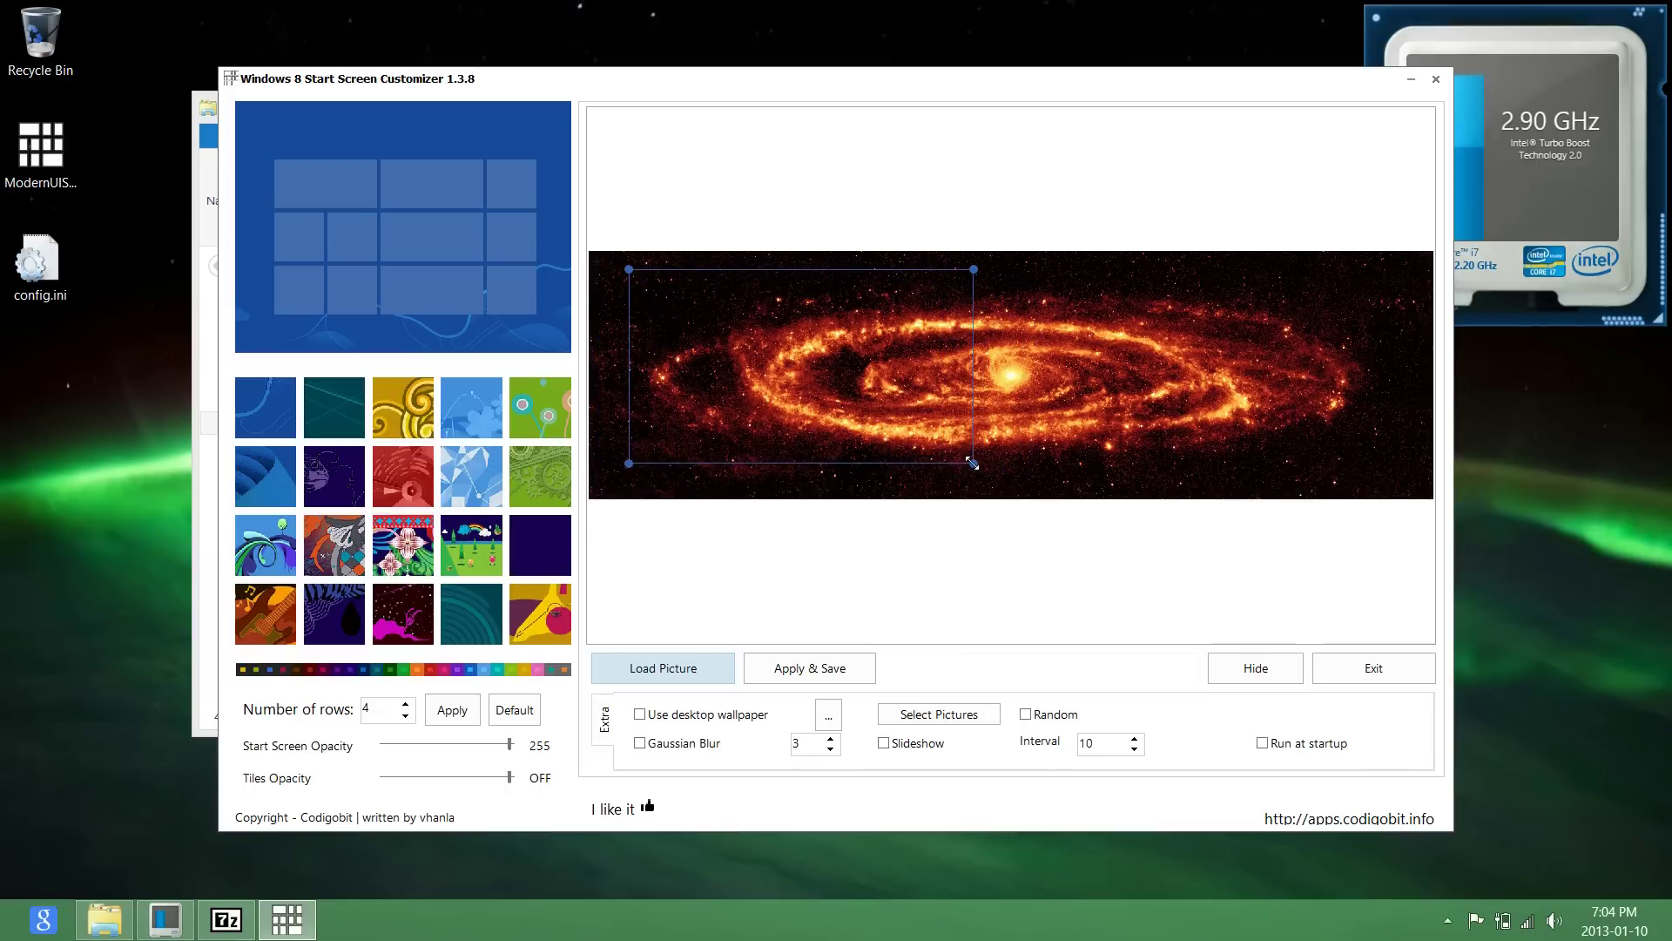
left_click_drag(973, 464, 1095, 511)
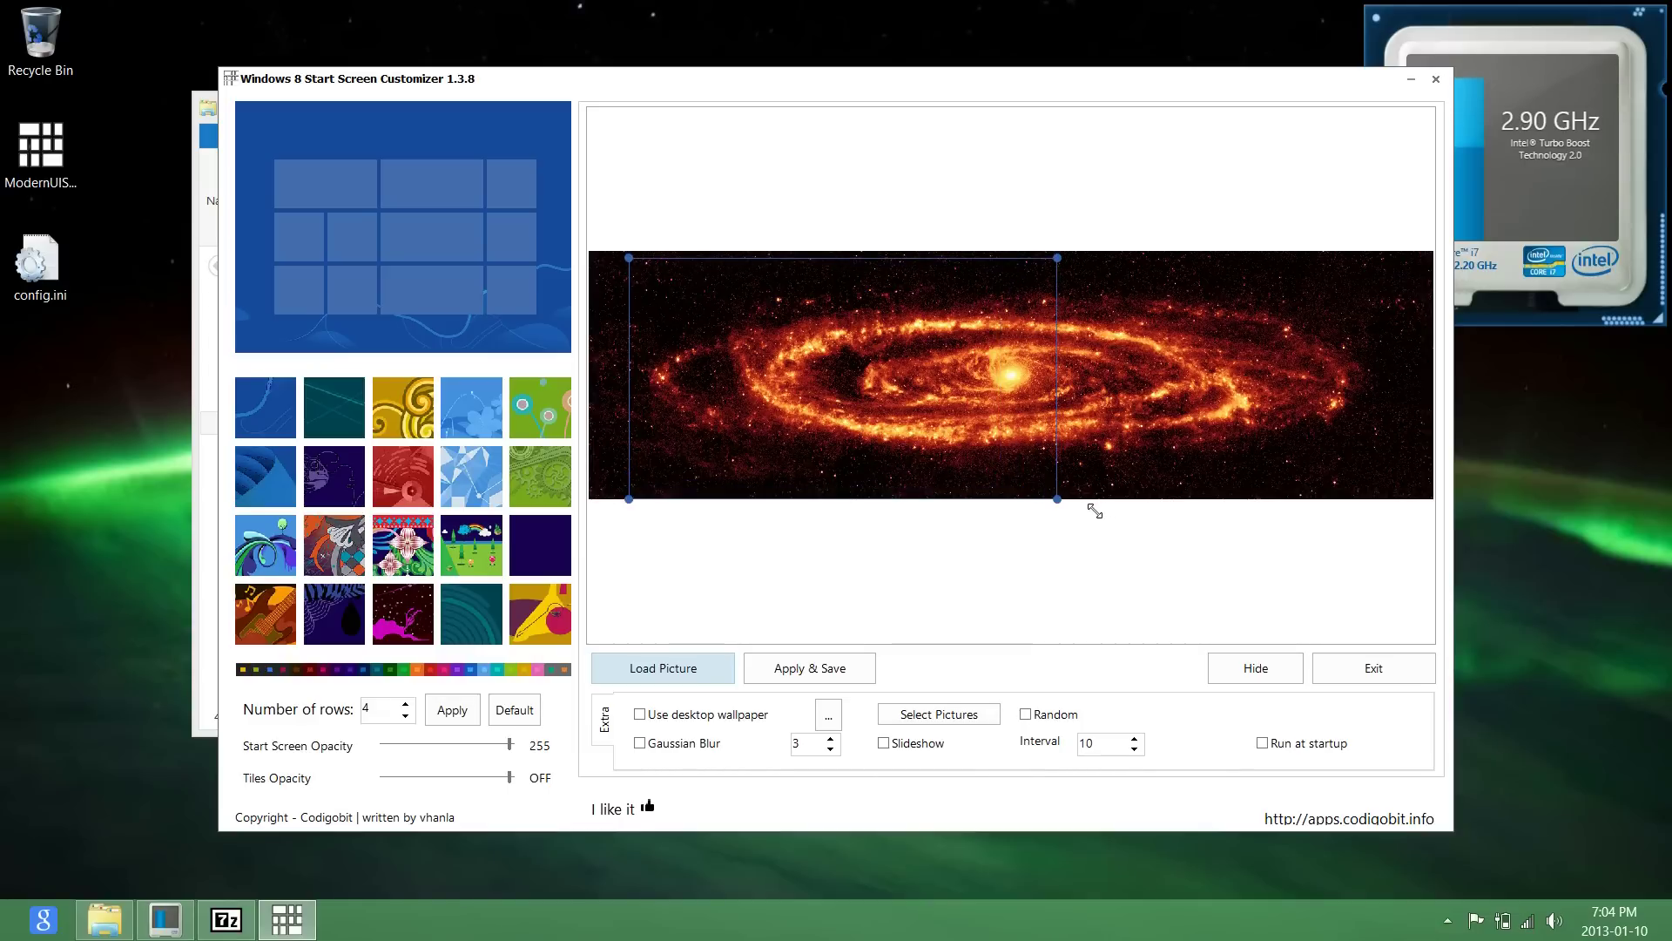
left_click_drag(881, 427, 884, 420)
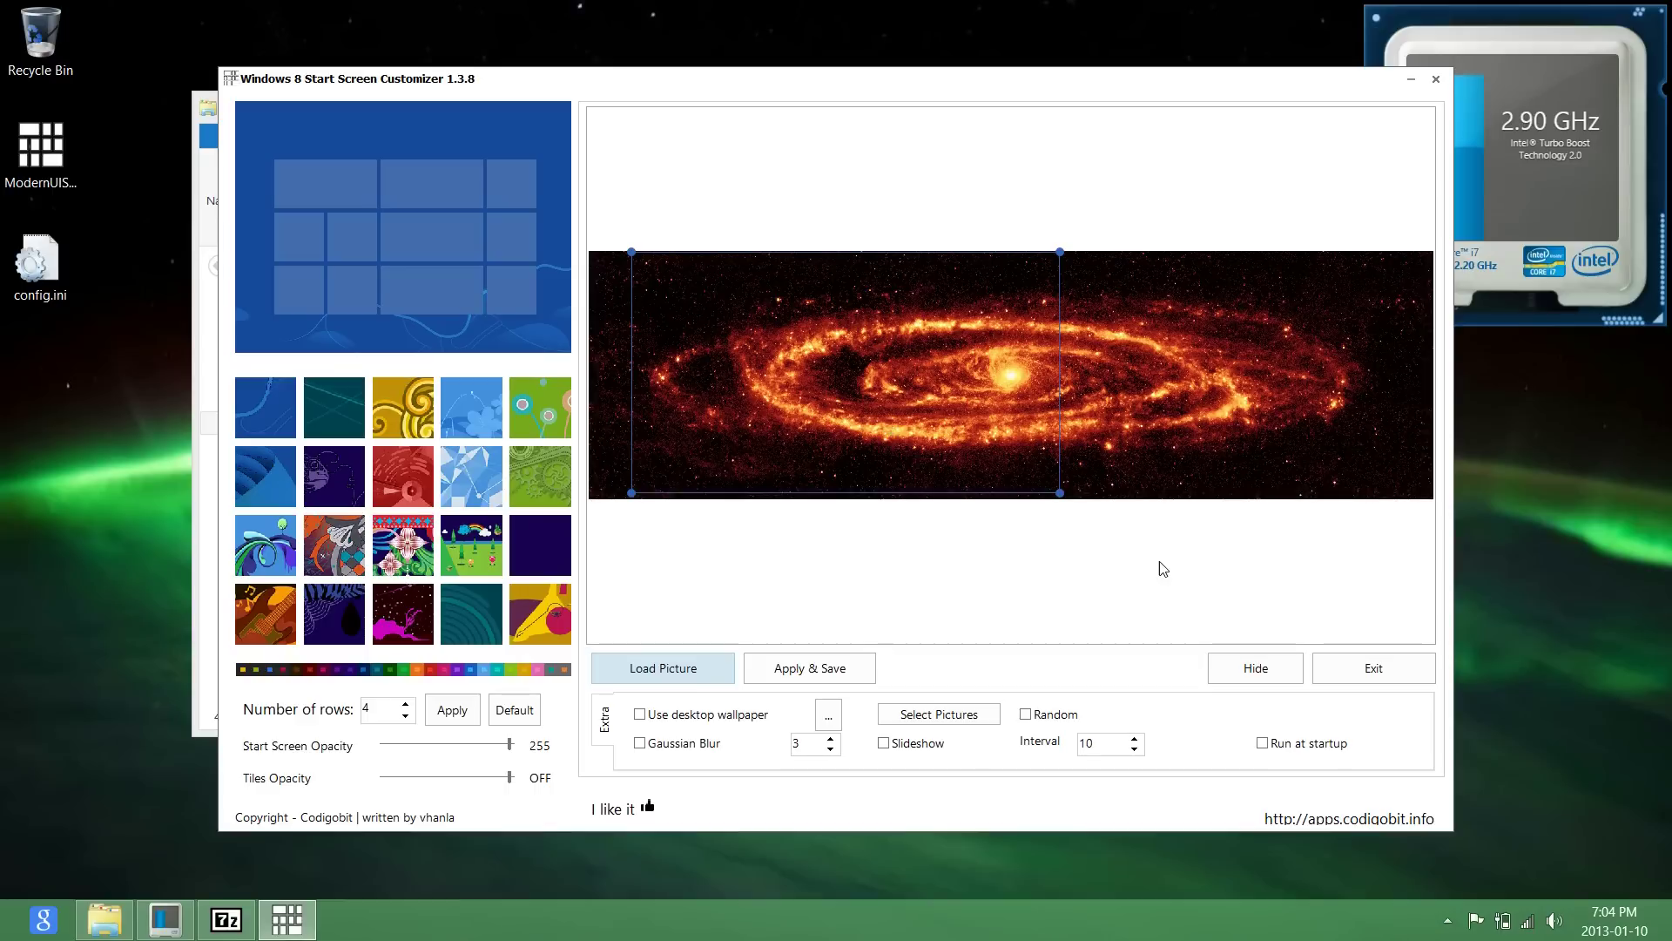
left_click(808, 668)
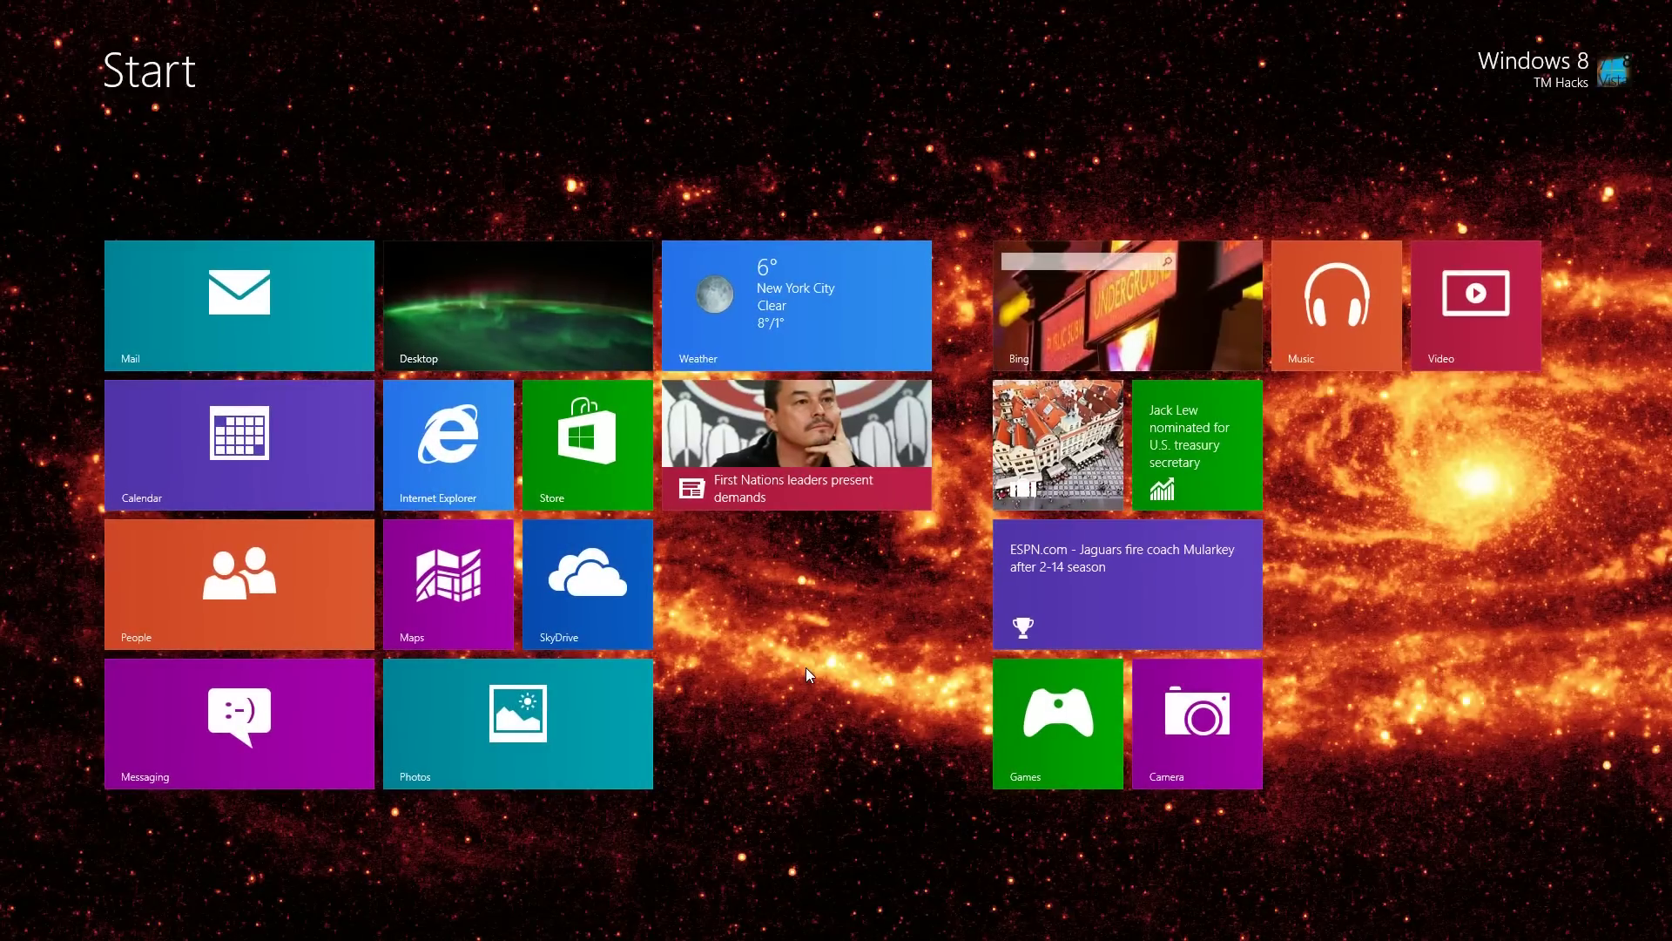
- View the galaxy background on the Start screen and bring up the charms bar
left_click(500, 321)
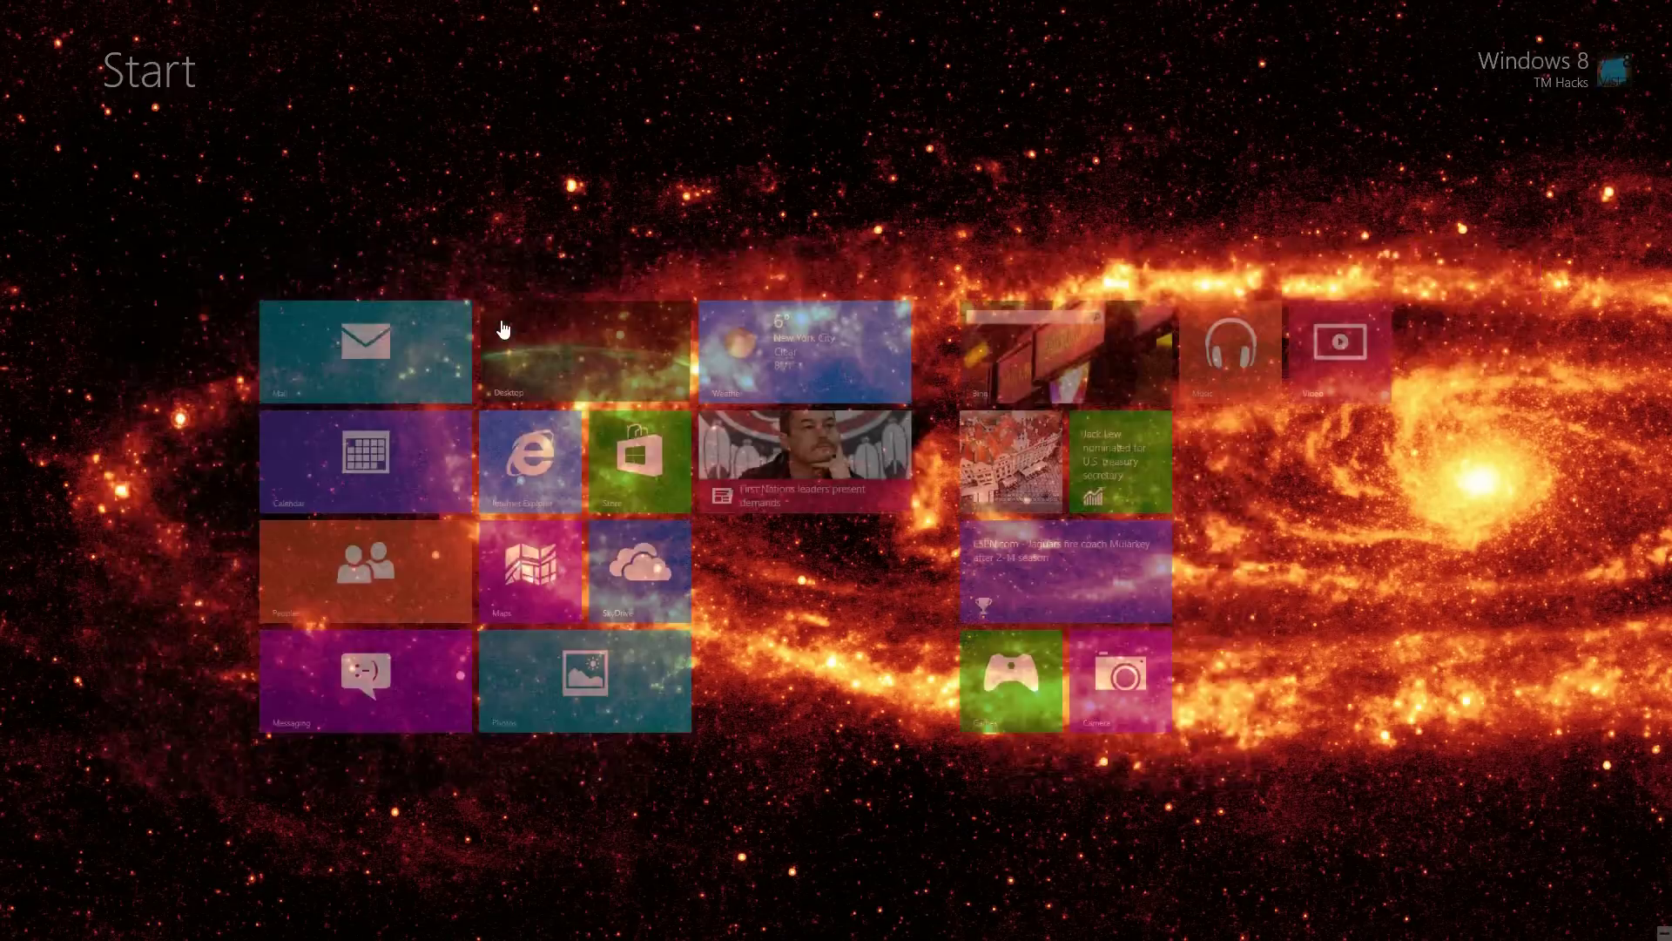
key("super")
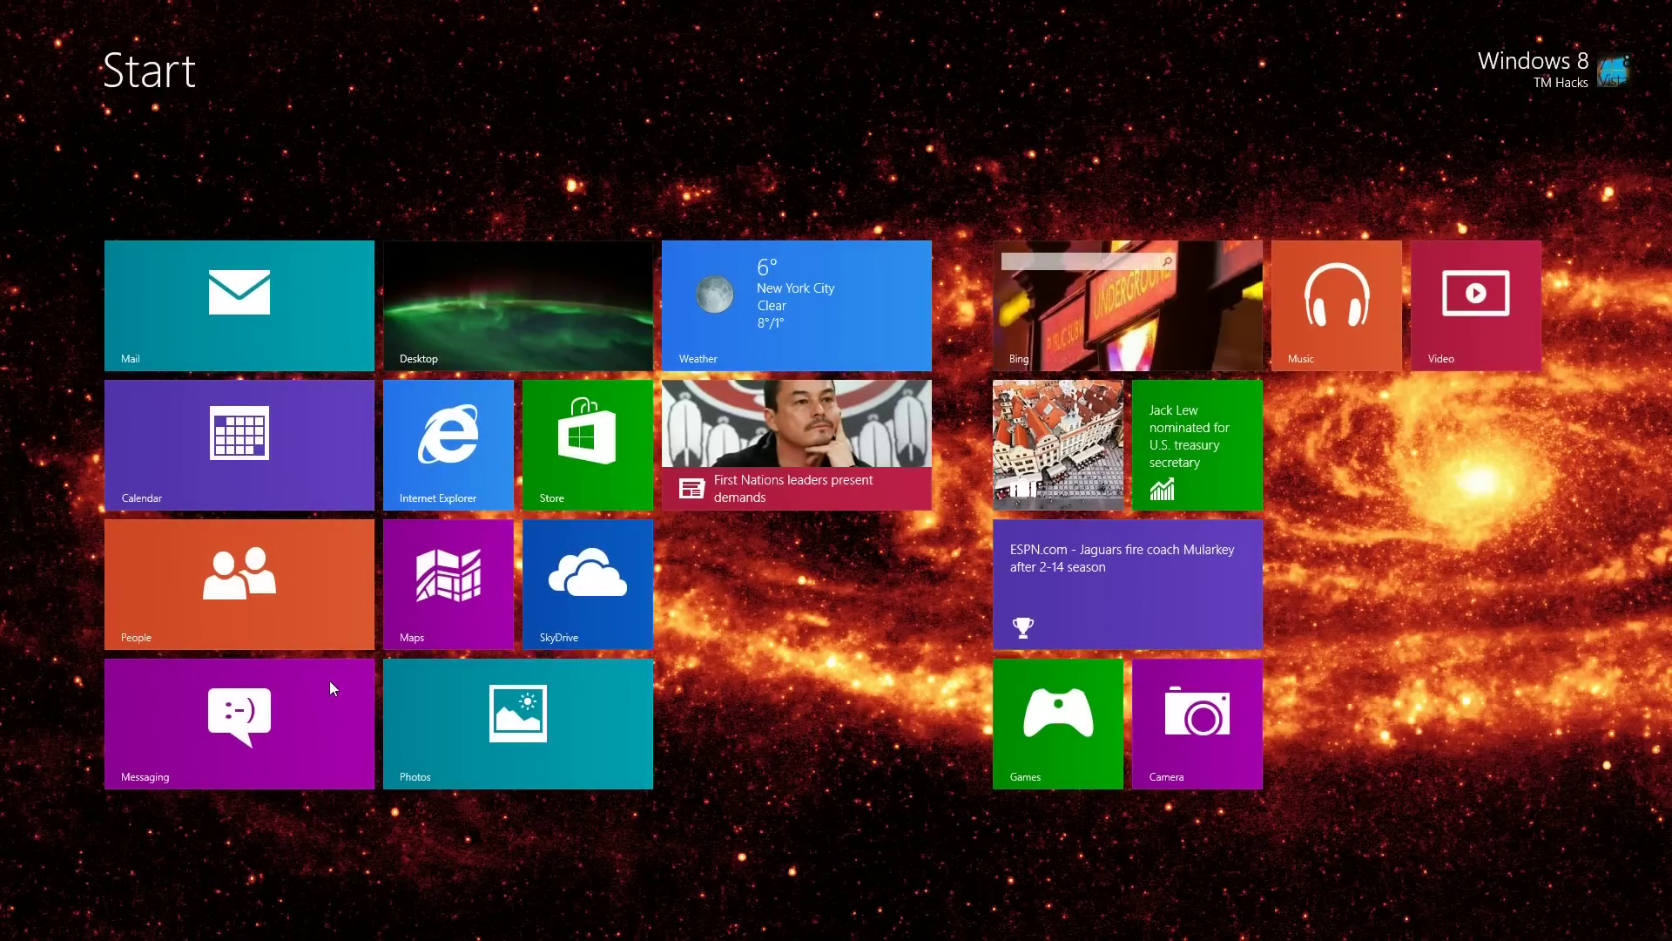
mouse_move(1625, 5)
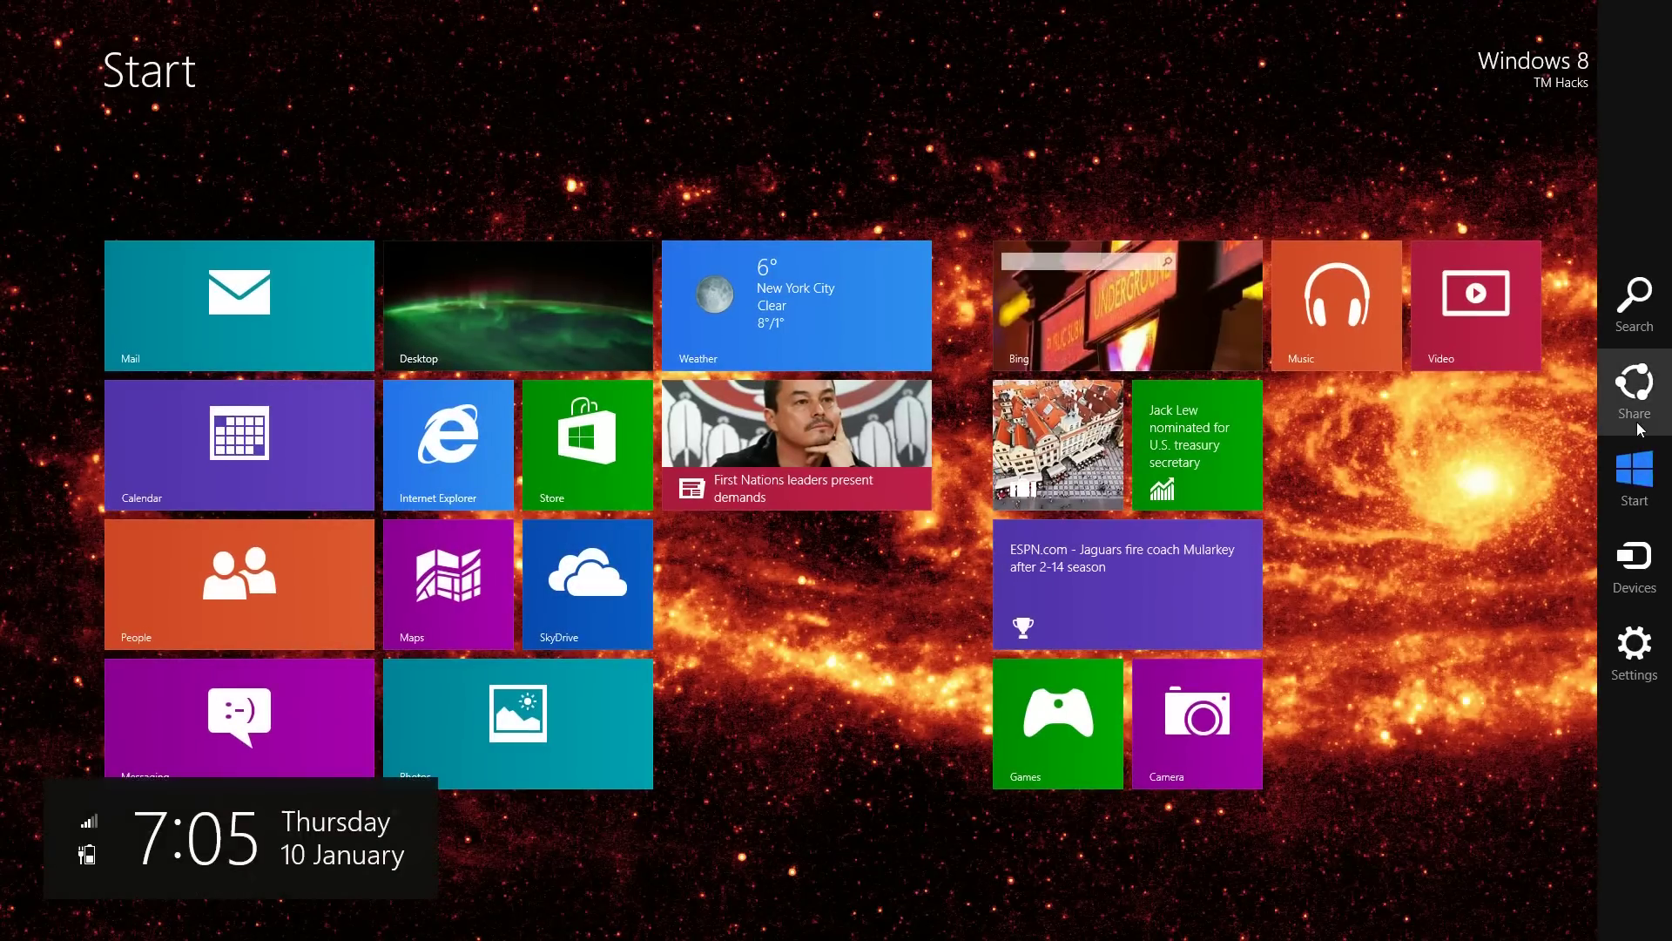
- Set the Start screen colour scheme to dark red in PC settings and preview it
left_click(1641, 678)
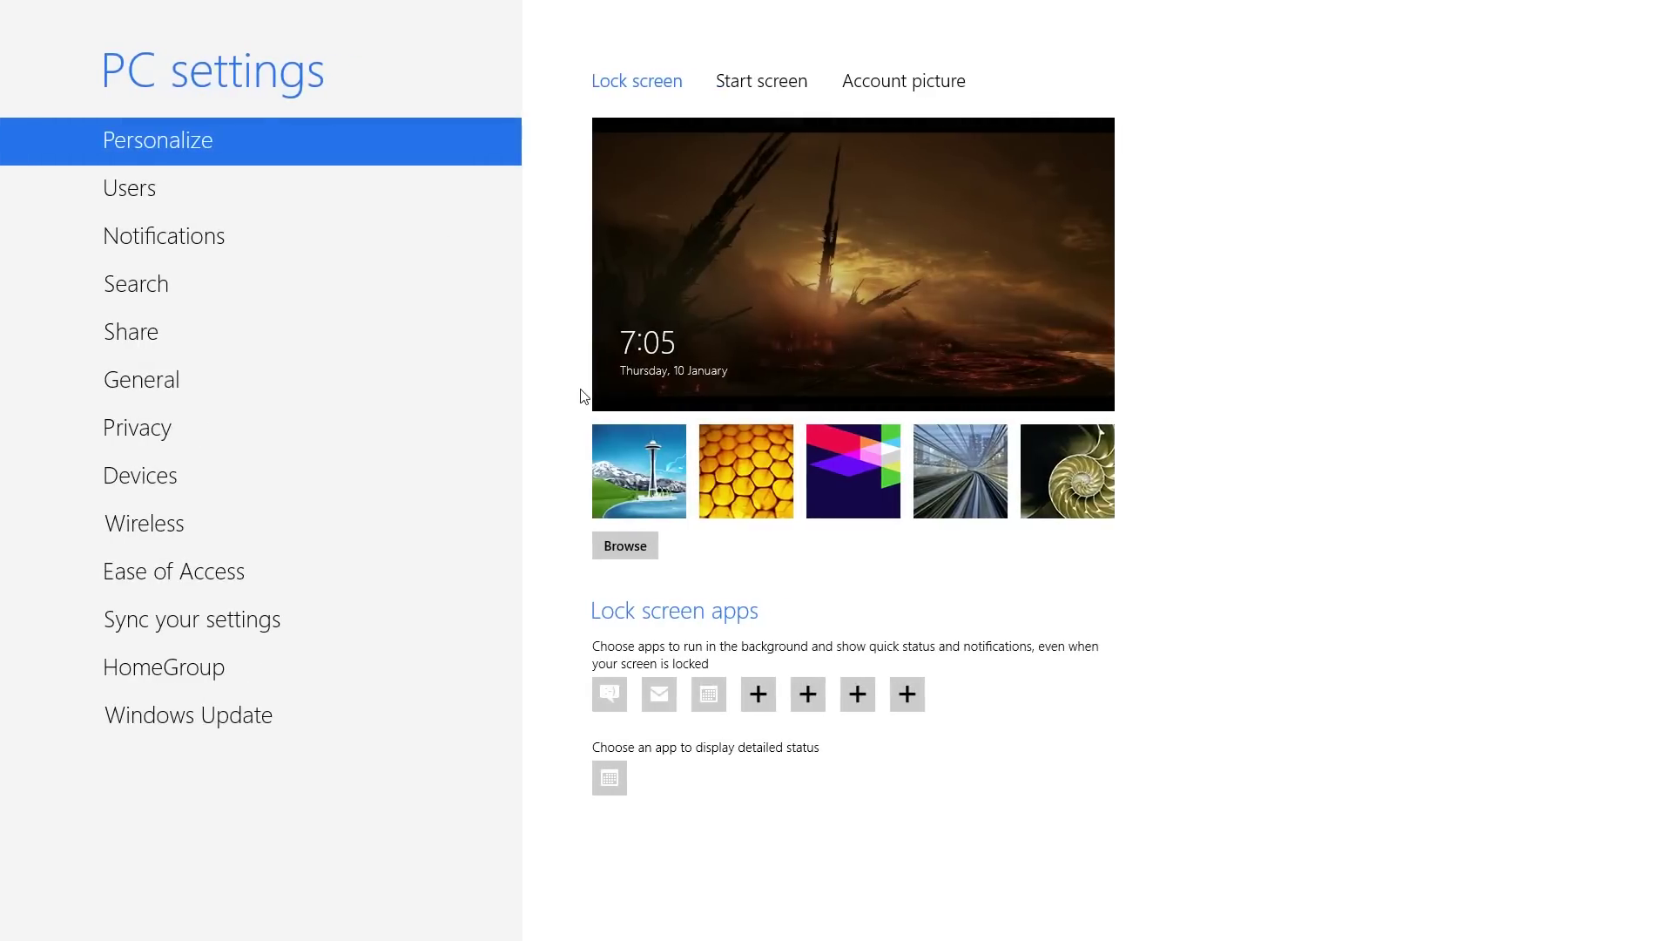
left_click(741, 87)
left_click(708, 578)
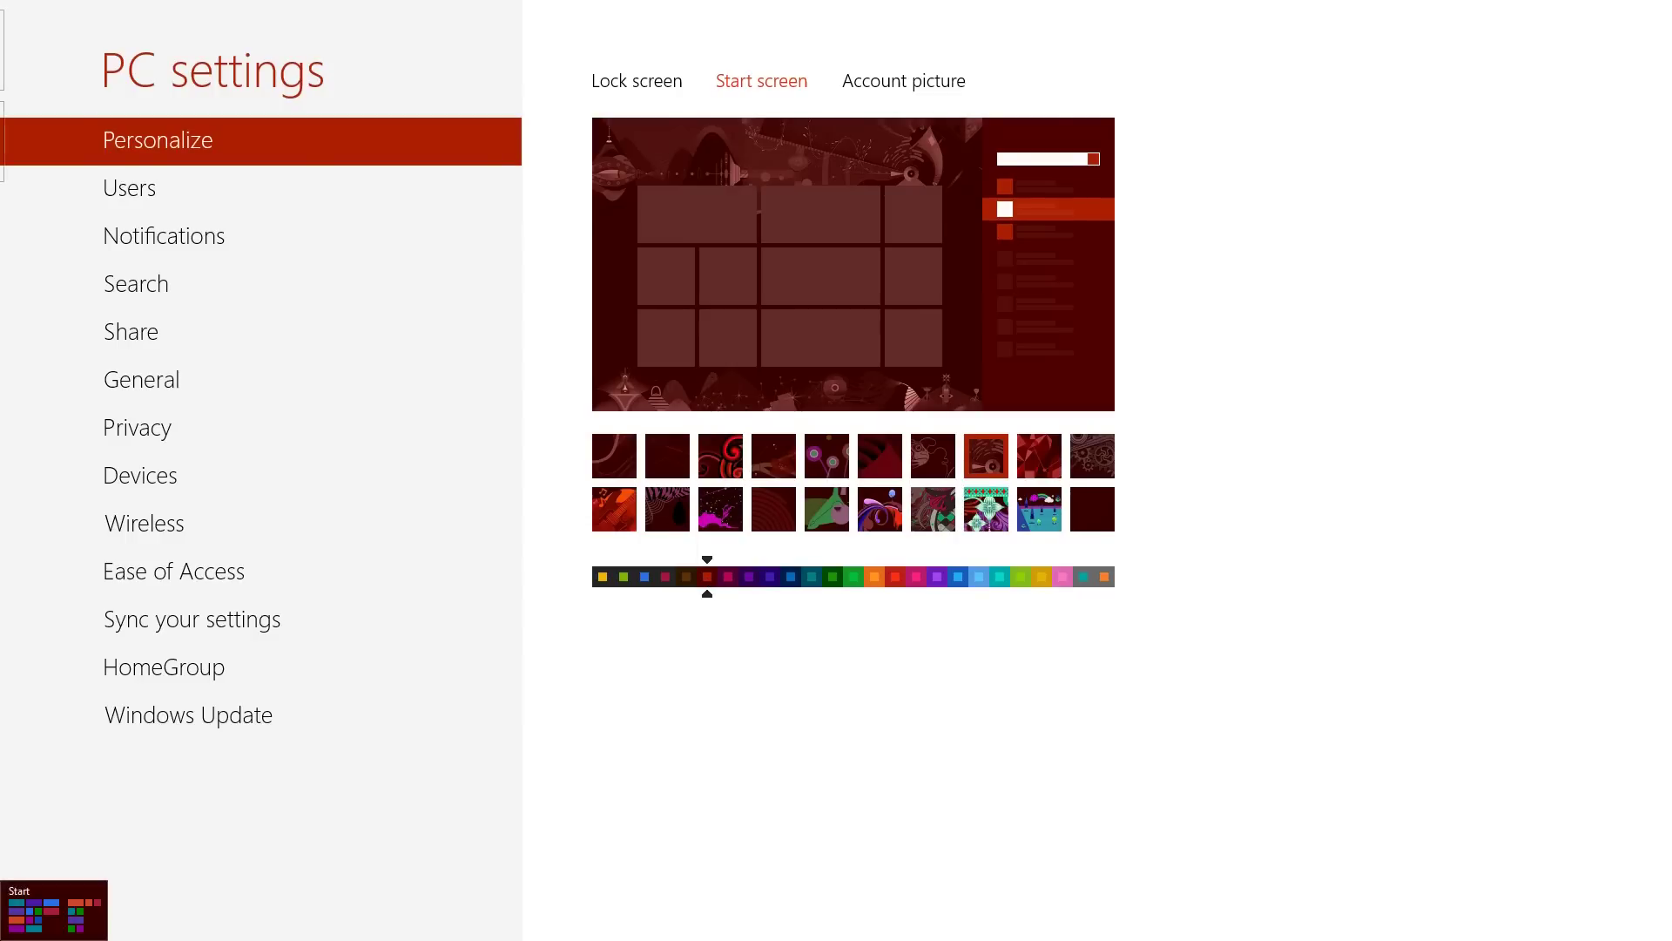
left_click(3, 938)
- Change the Start screen colour scheme to bright red instead
mouse_move(1655, 470)
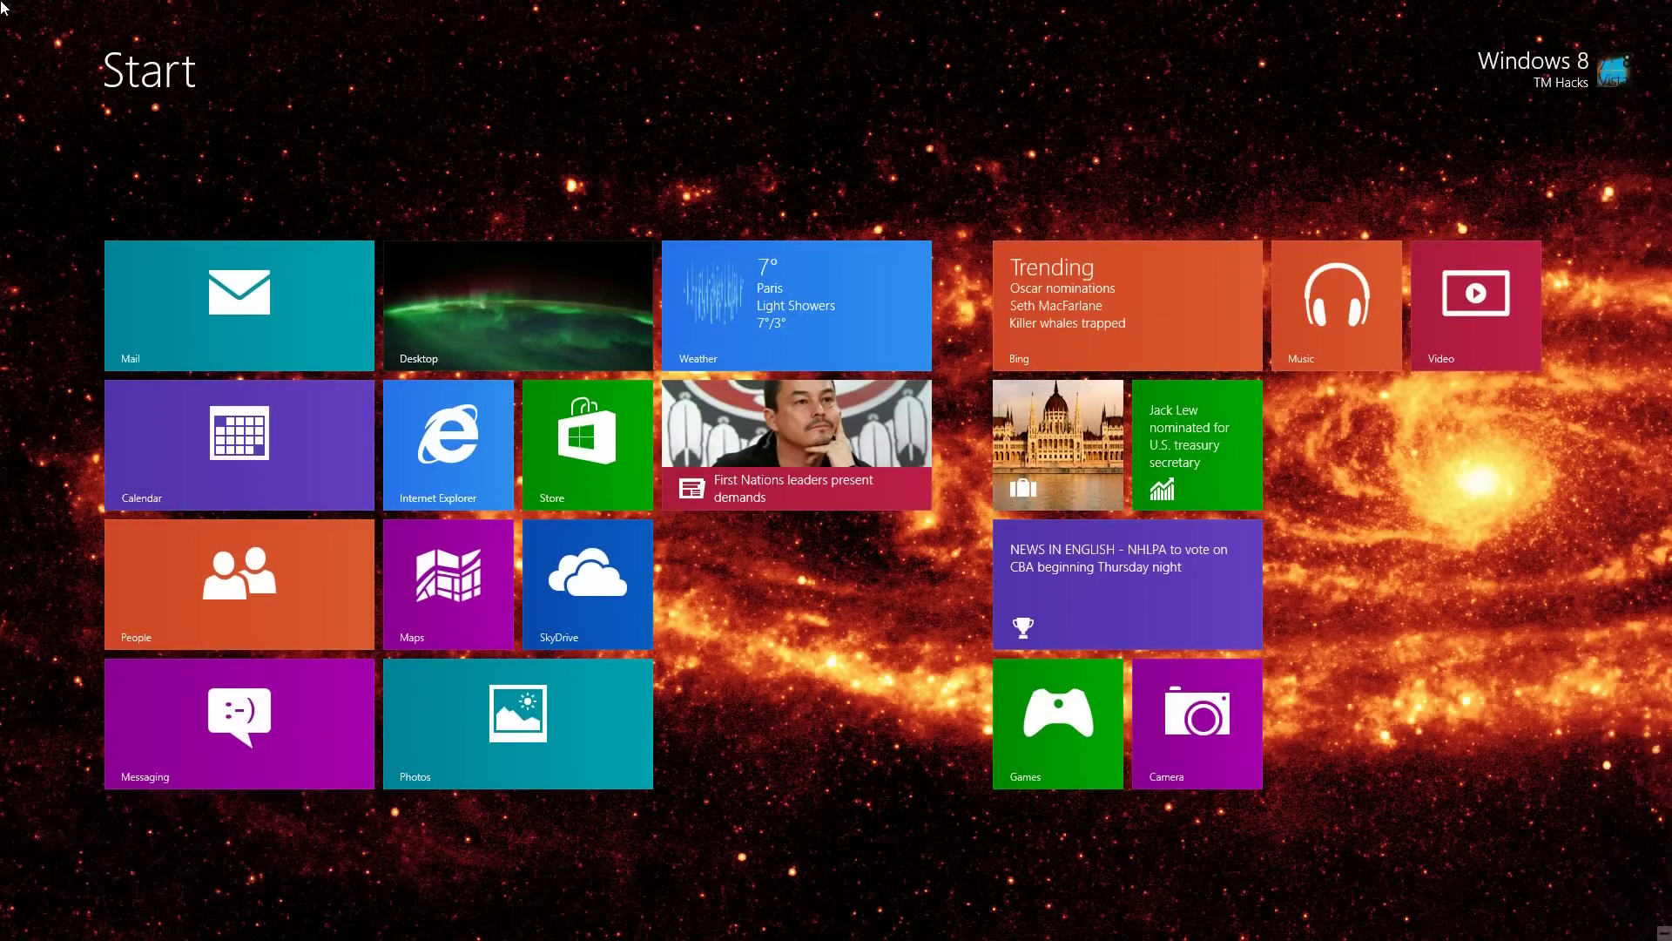
left_click(34, 26)
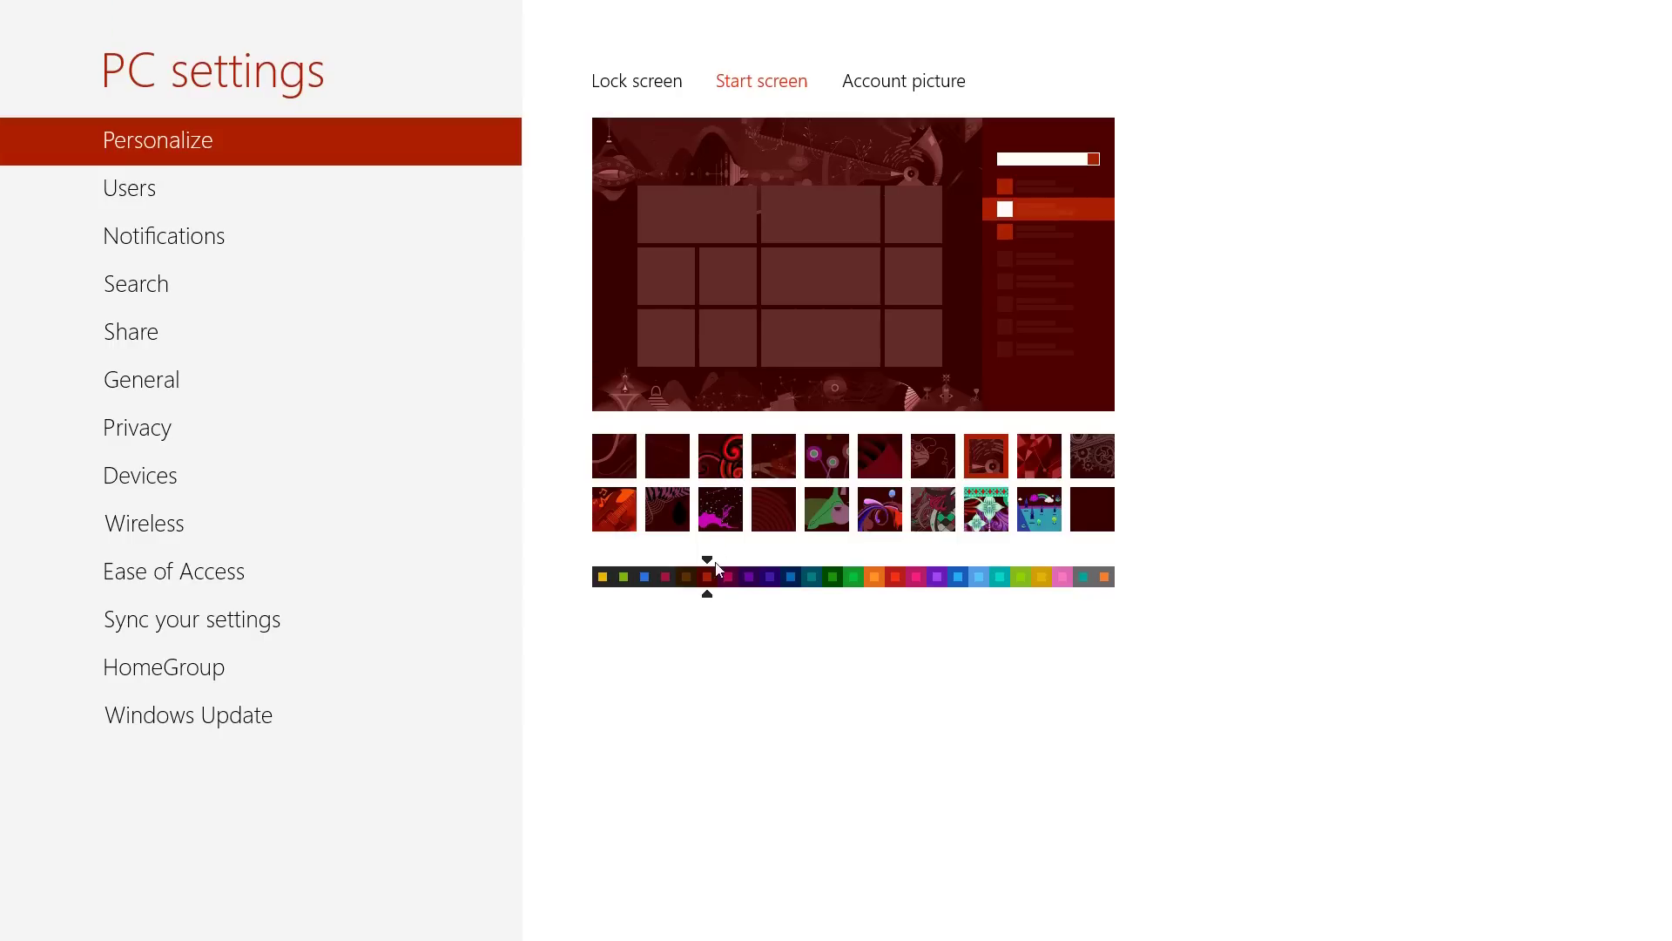
left_click(896, 576)
- Return through the Start screen to the customizer on the desktop
key("super")
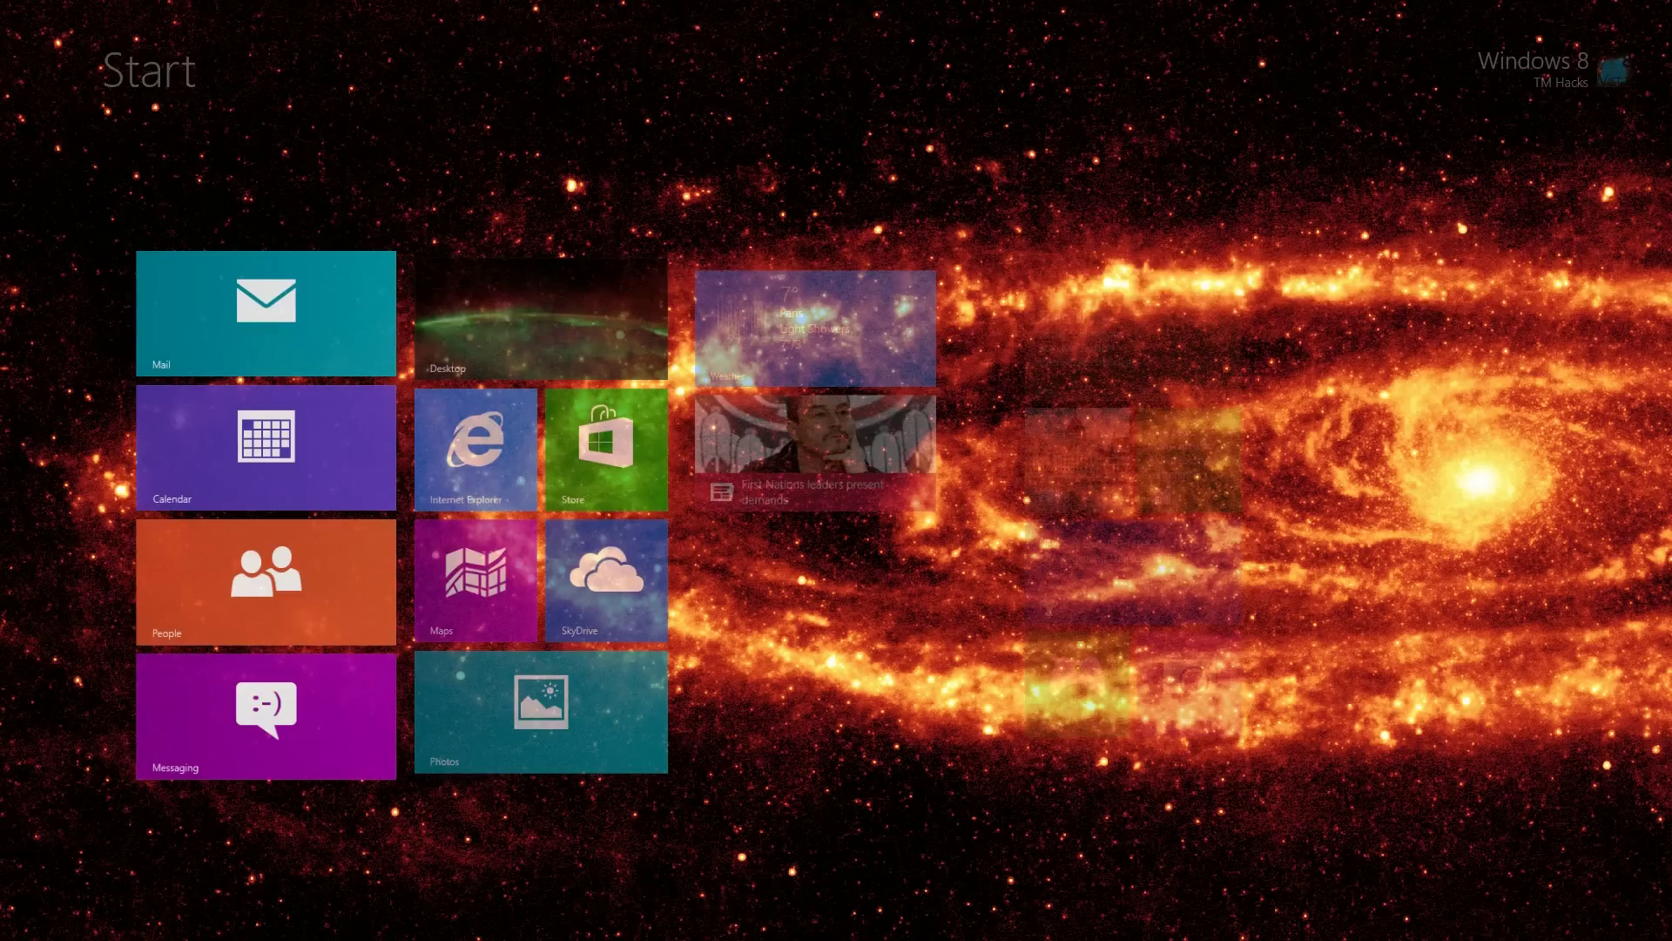
mouse_move(1668, 653)
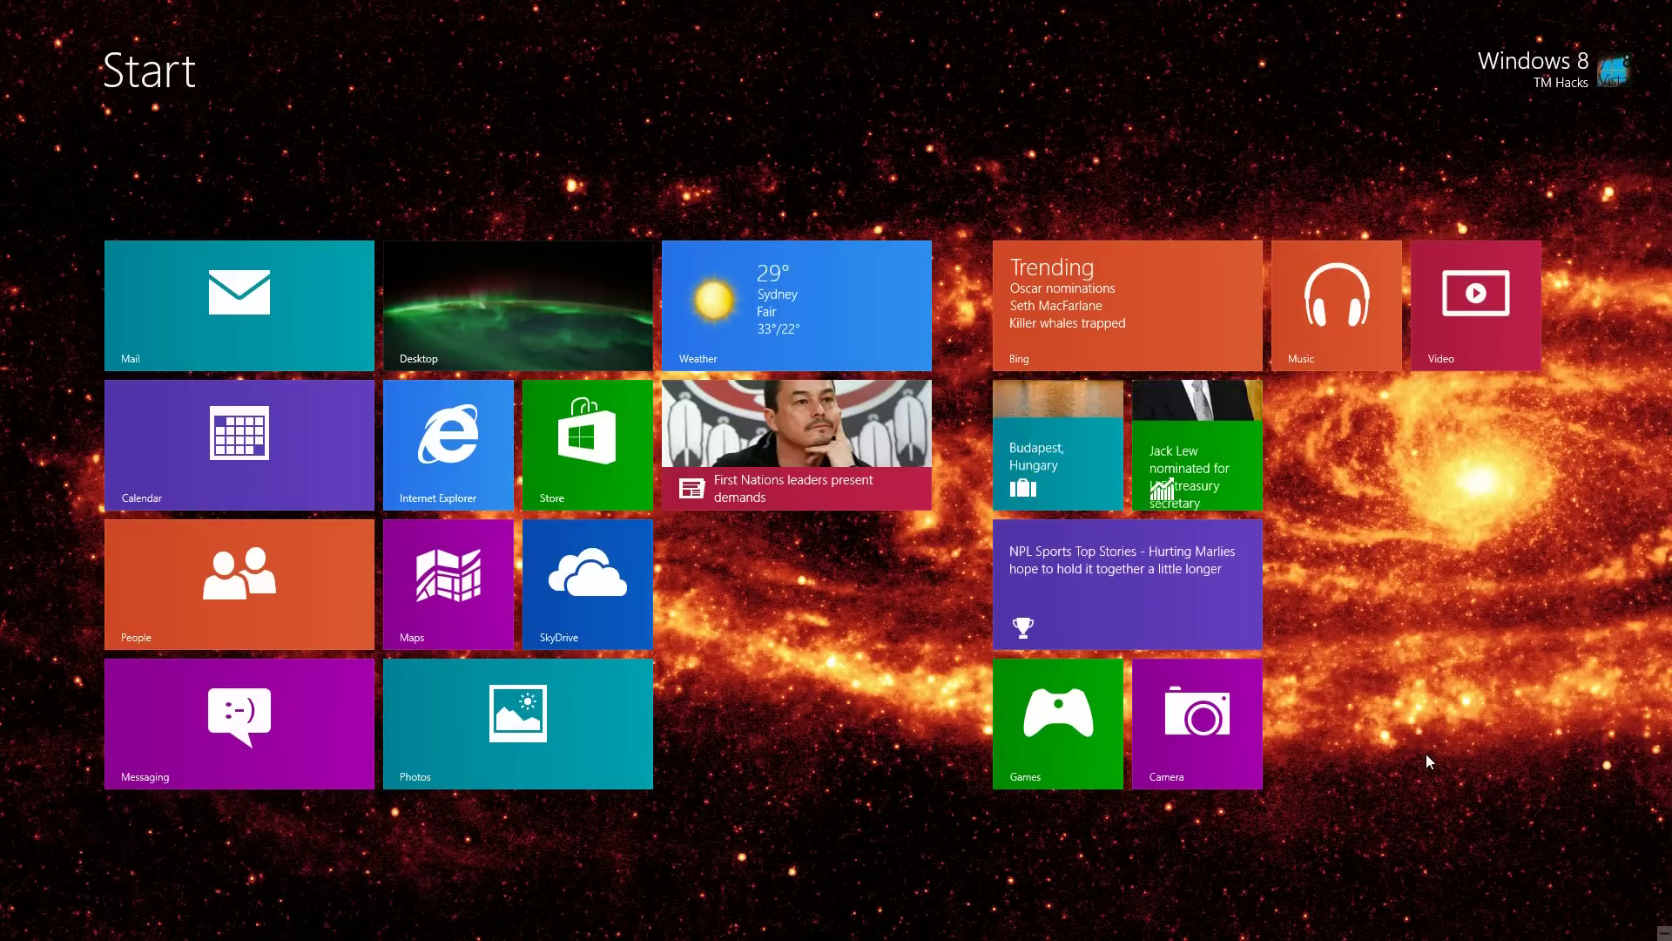
left_click(551, 356)
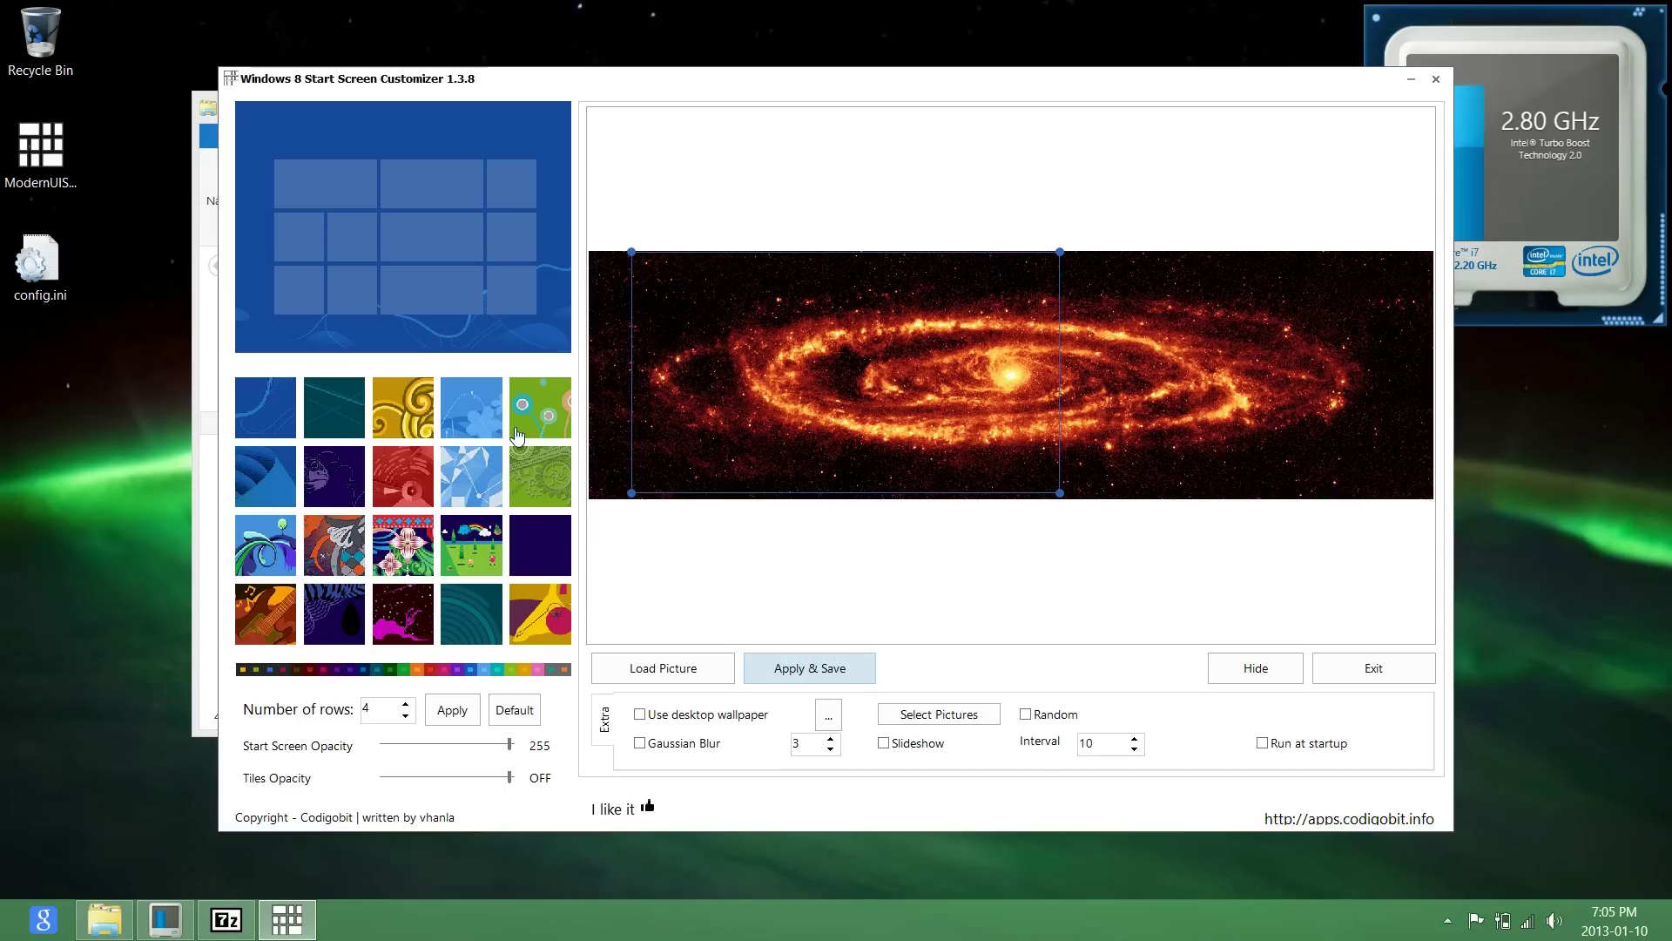